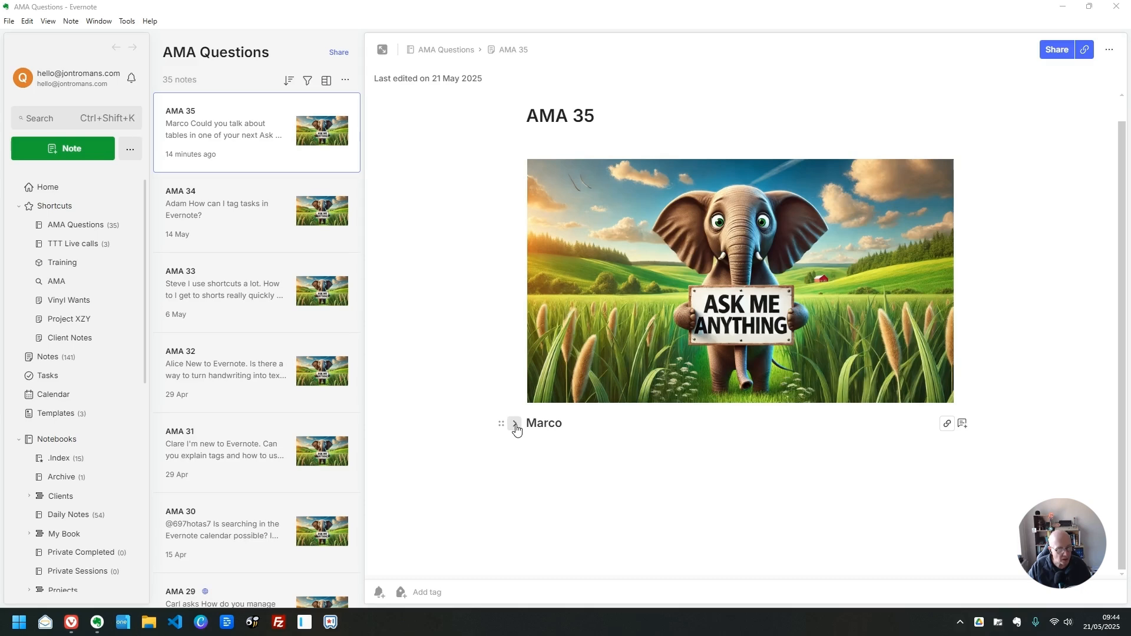
Expand the collapsed question section and insert a table with four columns and four rows below its text
left_click(515, 424)
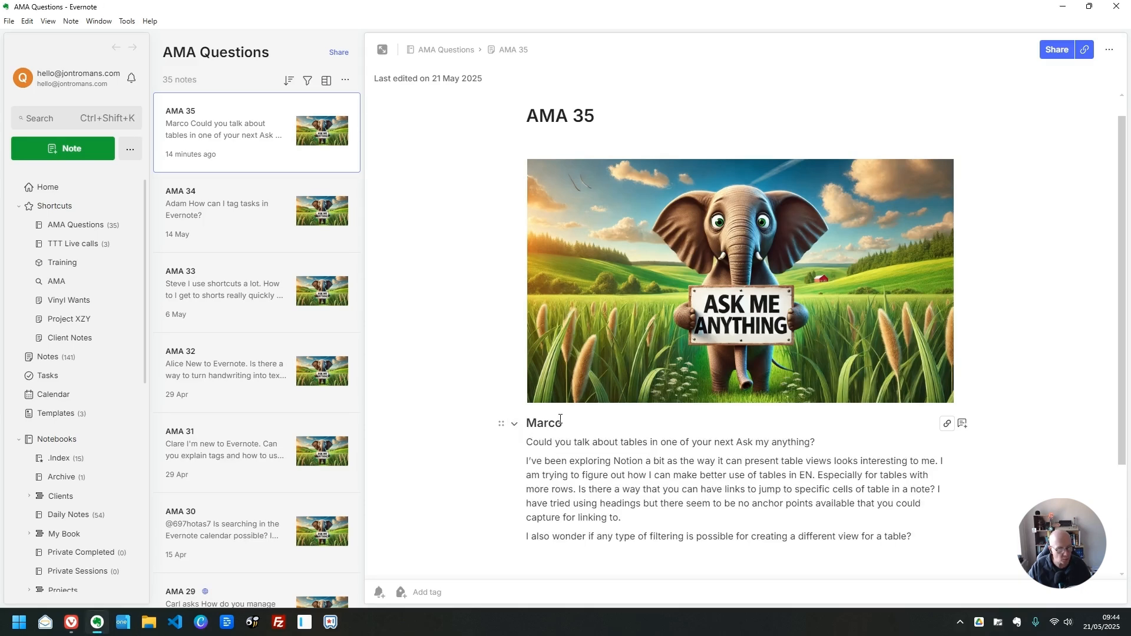
scroll(633, 401, "down", 1)
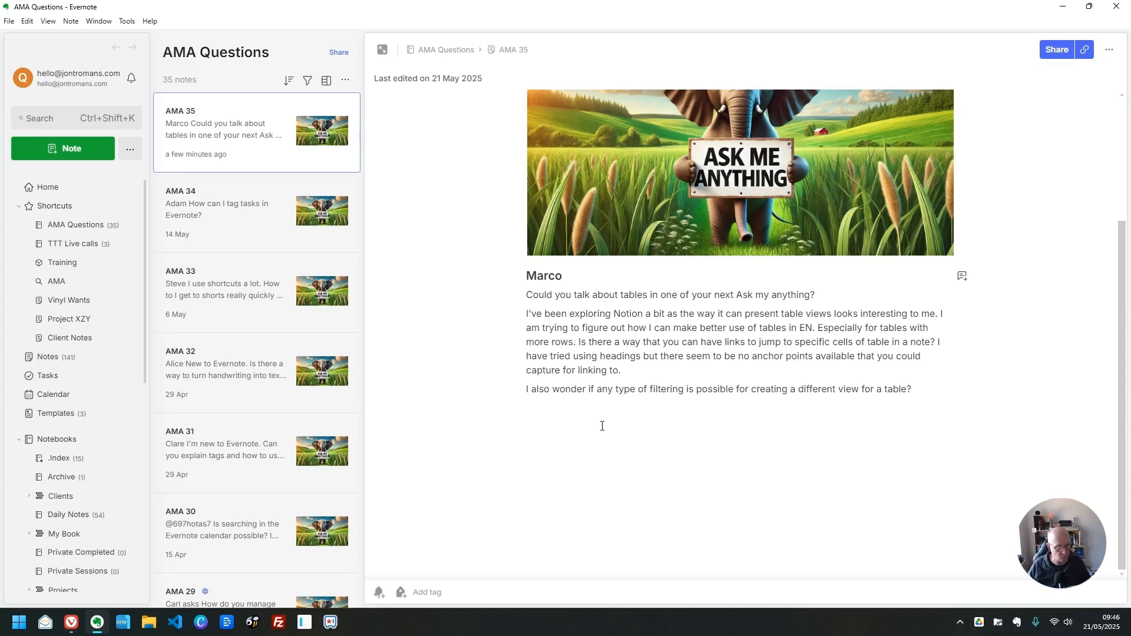
left_click(607, 432)
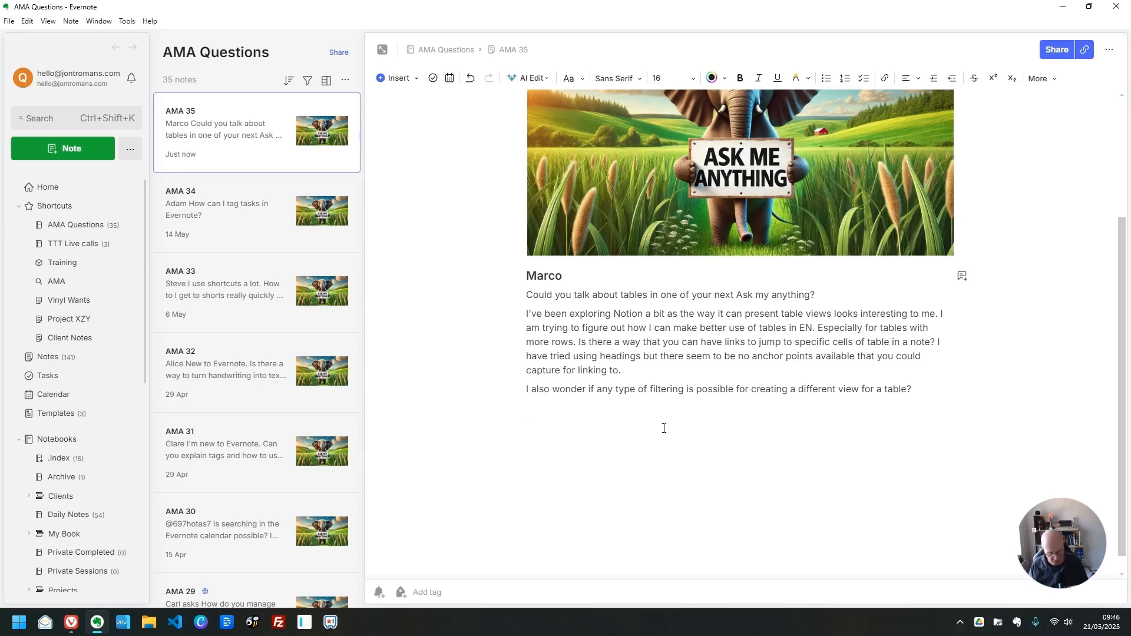
type("[][][][]x")
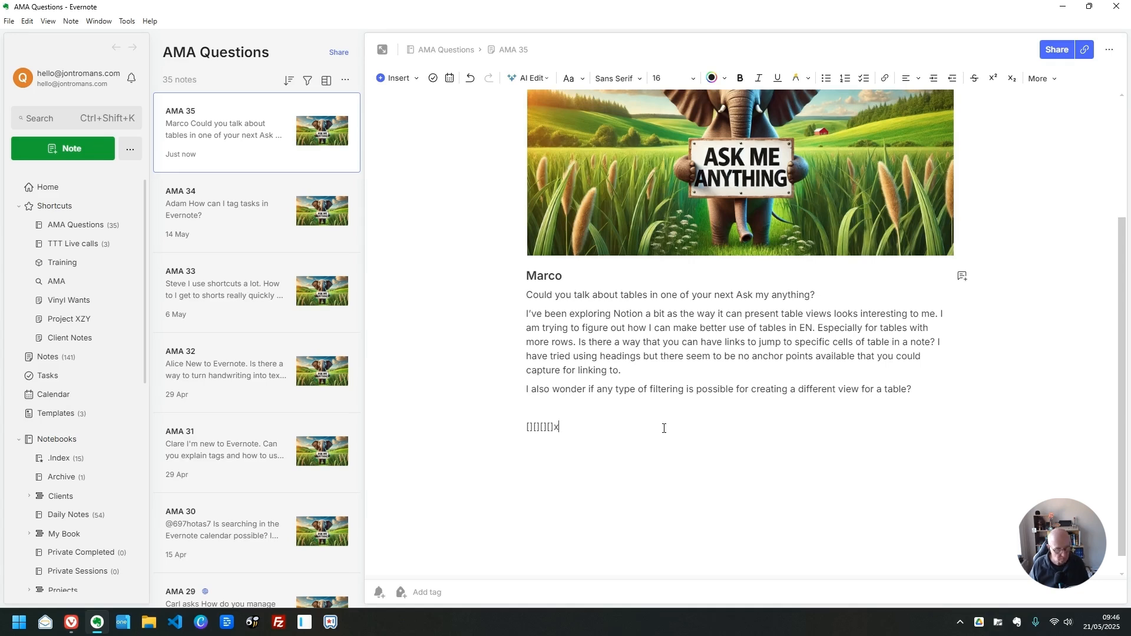
key("Return")
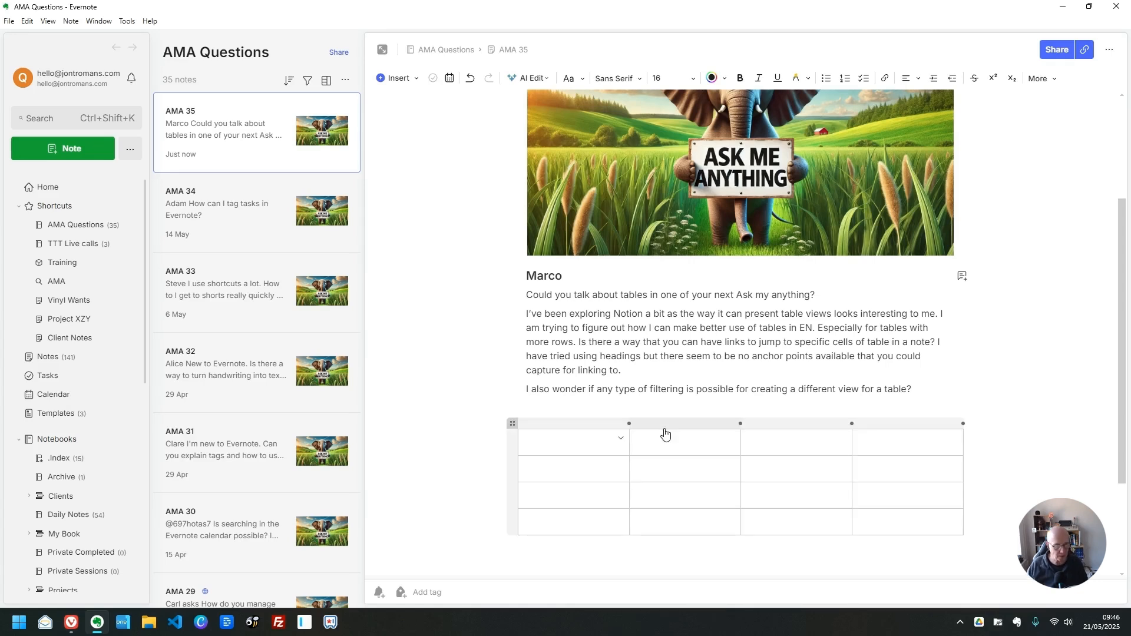
Add a level-3 heading reading "header 3" below the table, followed by a new line
scroll(679, 384, "down", 1)
scroll(677, 424, "down", 2)
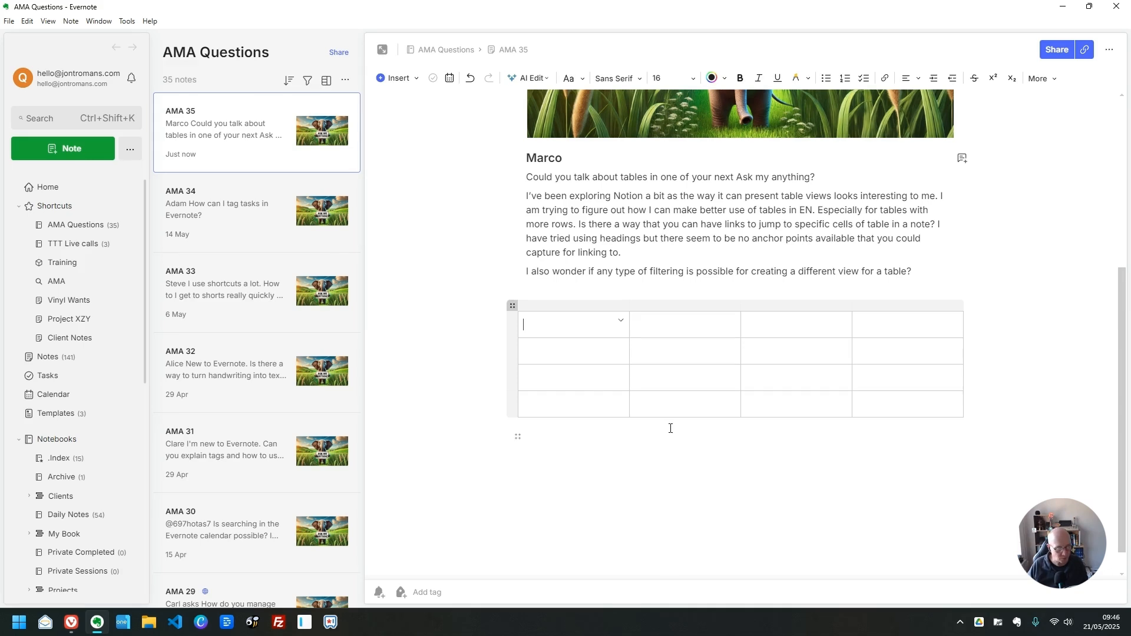
scroll(666, 427, "down", 1)
left_click(604, 438)
type("### he")
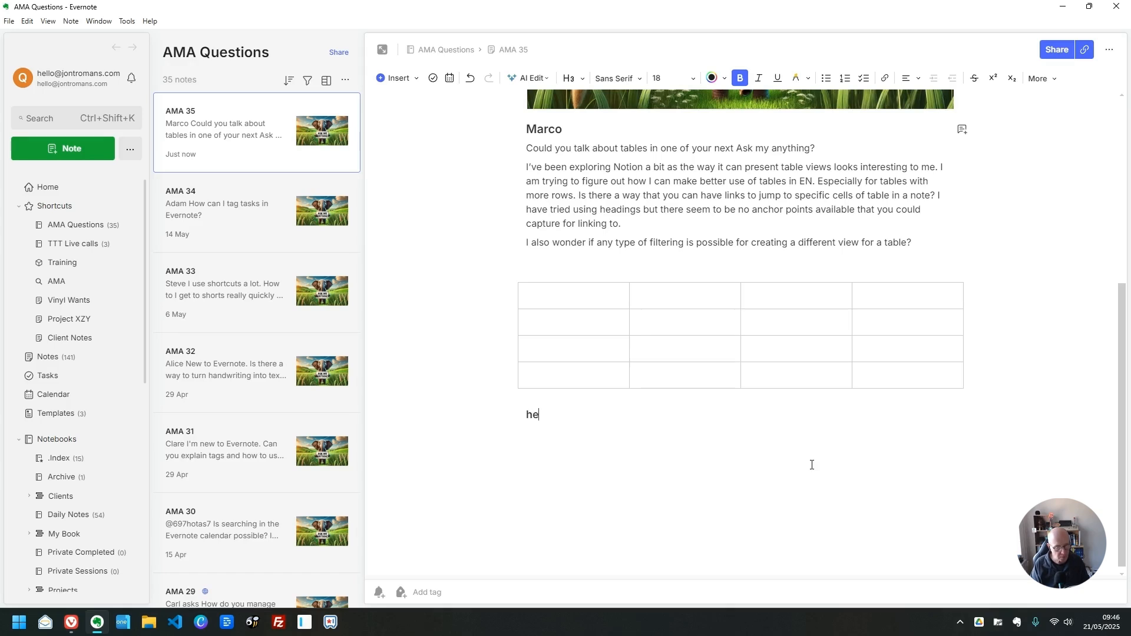
type("ader 3")
key("Return")
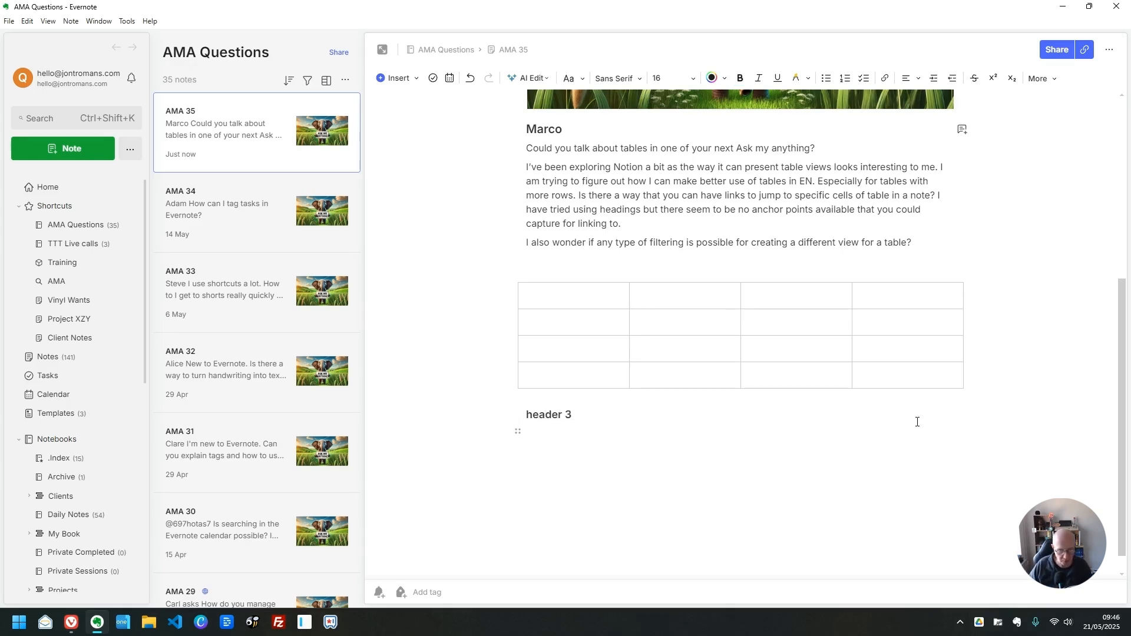
Copy the link to the "header 3" heading and paste it on the empty line under the note title
mouse_move(948, 417)
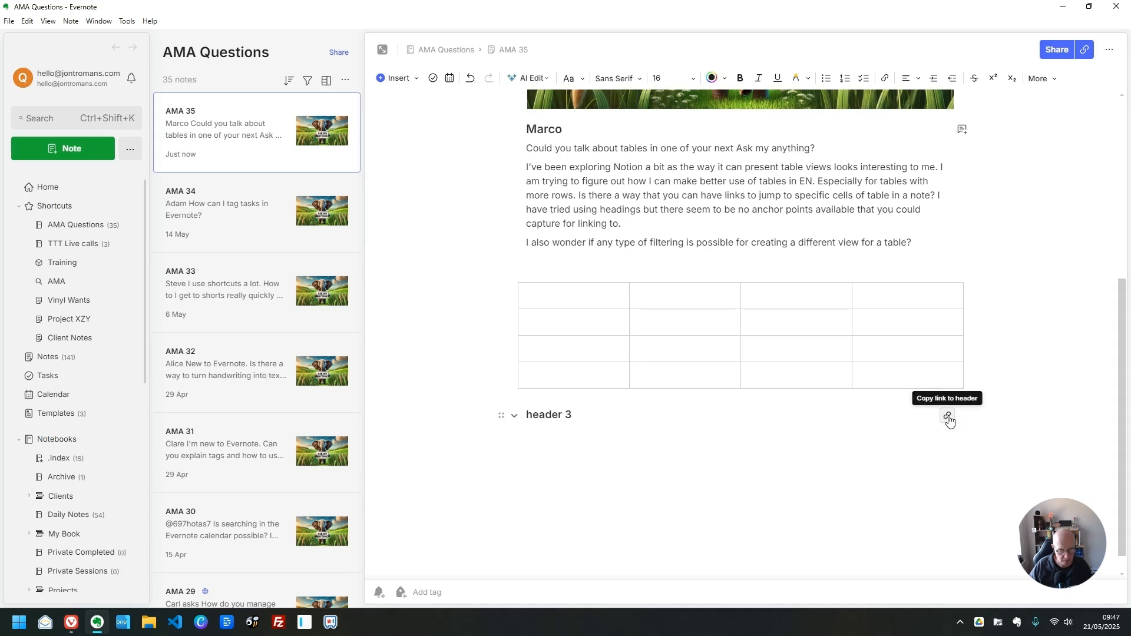
left_click(949, 420)
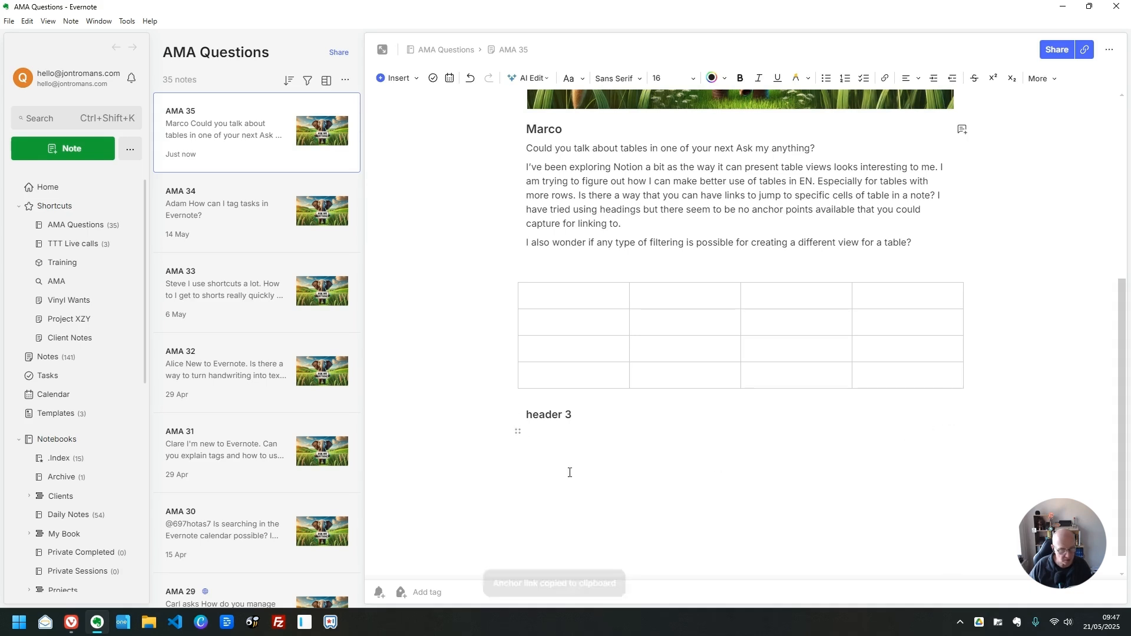
scroll(626, 301, "up", 5)
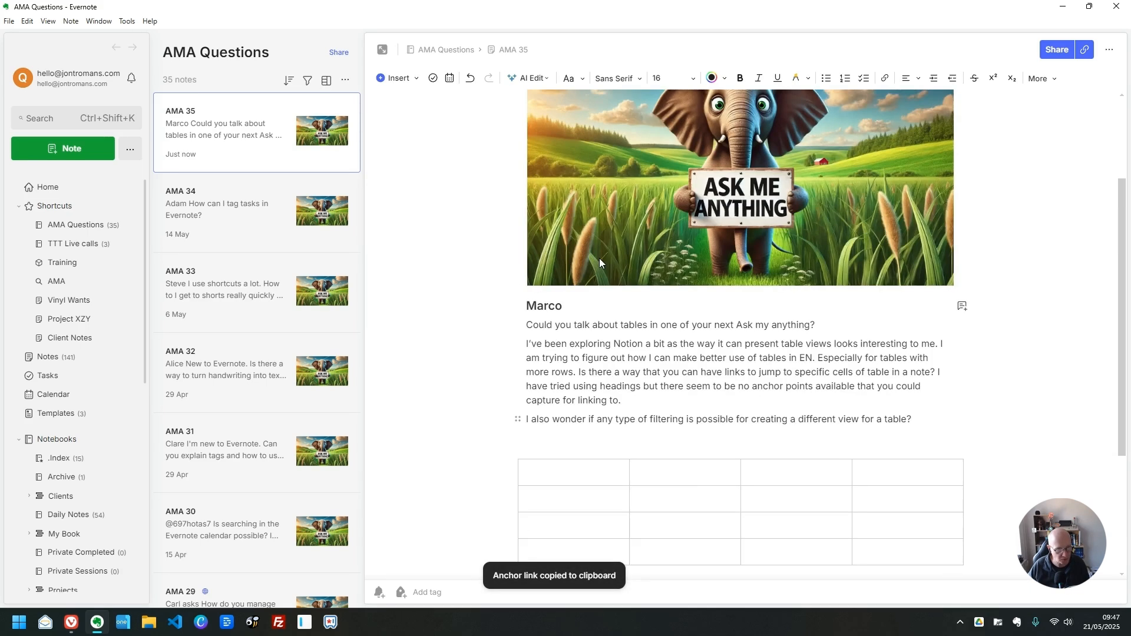
left_click(578, 167)
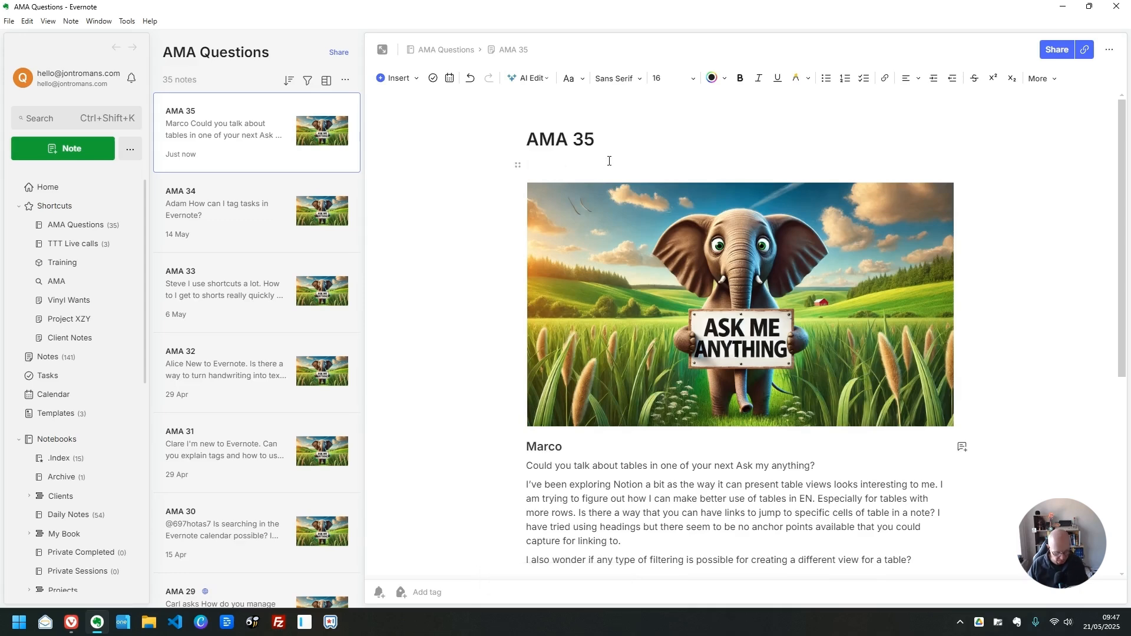
key("ctrl+v")
Follow the pasted heading link to check where in the note it leads
left_click(646, 141)
left_click(668, 185)
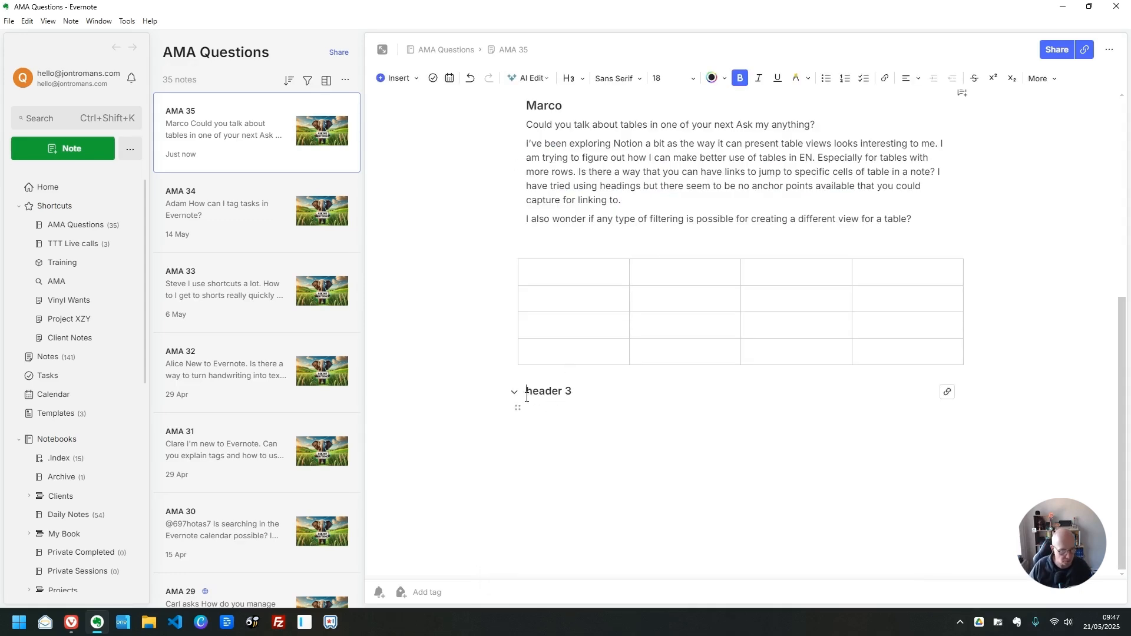
scroll(606, 399, "up", 6)
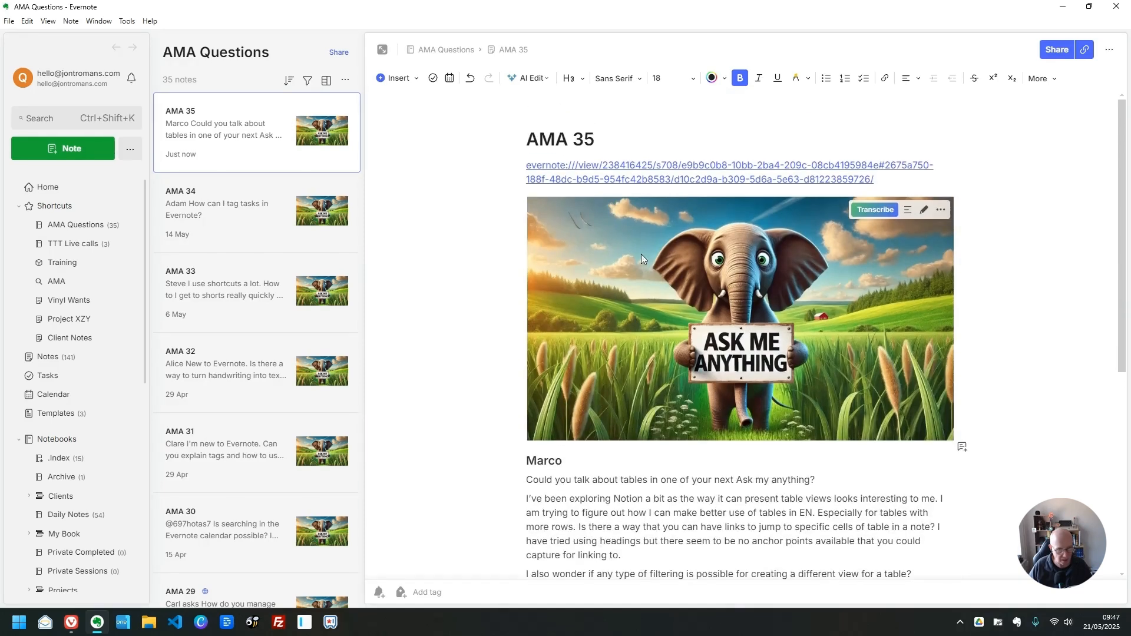
Change the display of the pasted heading link from text to Title view
left_click_drag(884, 176, 571, 166)
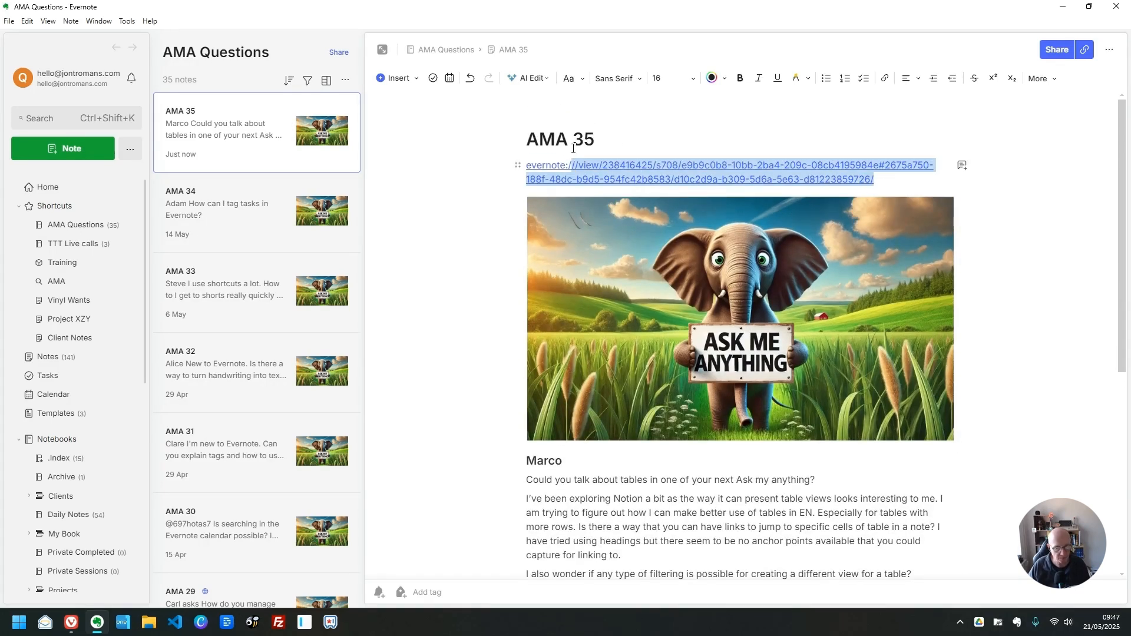
left_click(894, 175)
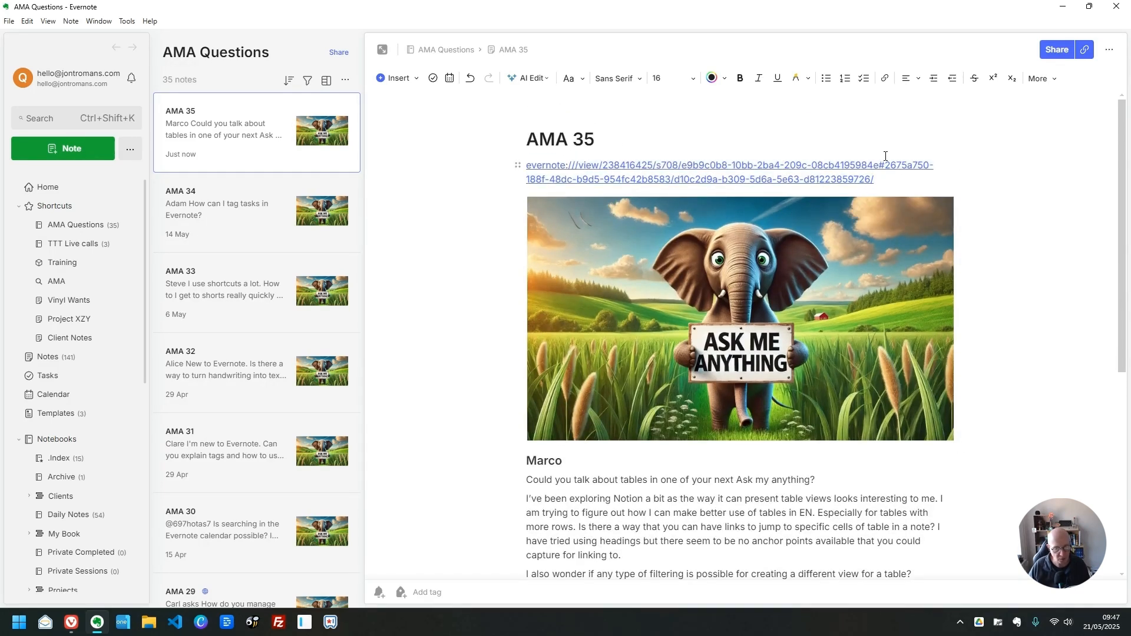
mouse_move(894, 167)
left_click(772, 139)
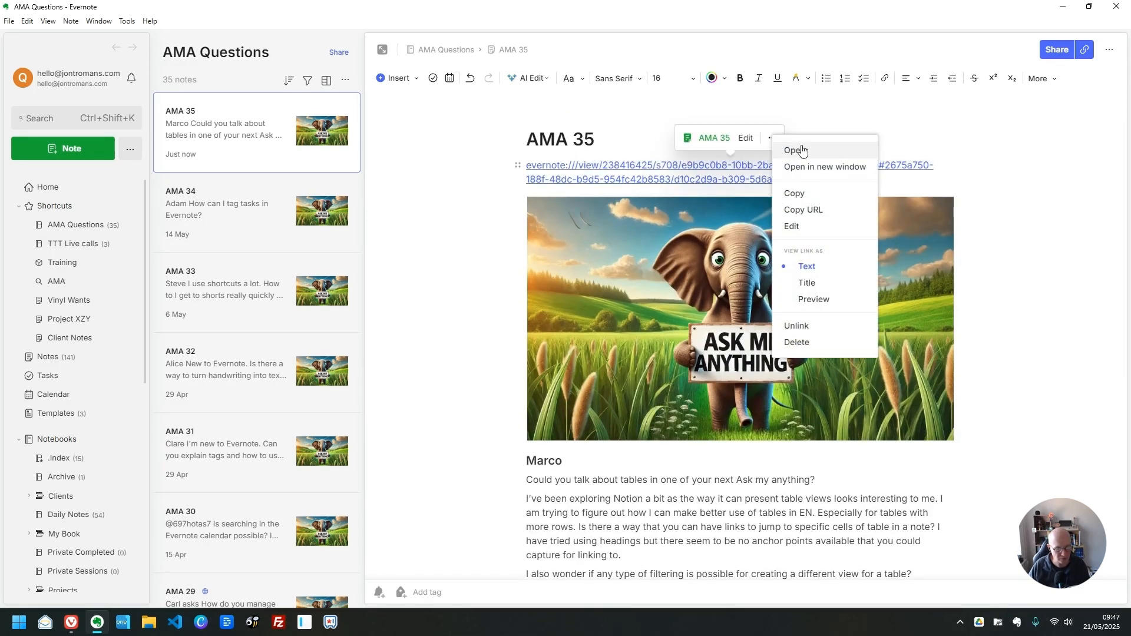
left_click(808, 283)
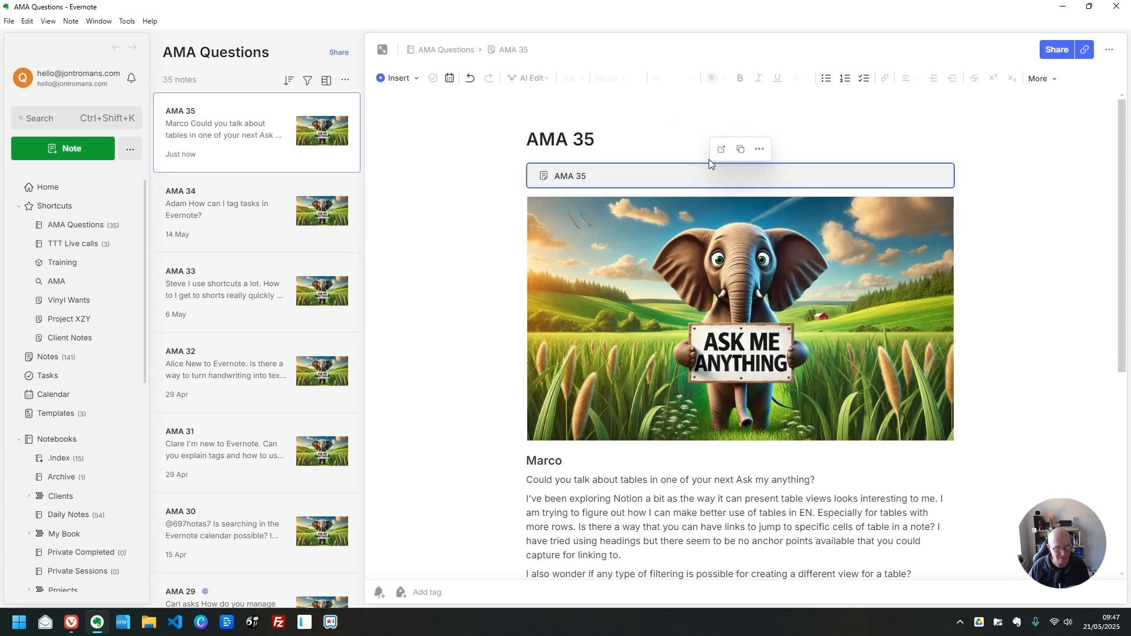
left_click(680, 147)
Set the default view for Evernote links to Title in the Notes preferences and close the settings
left_click(53, 79)
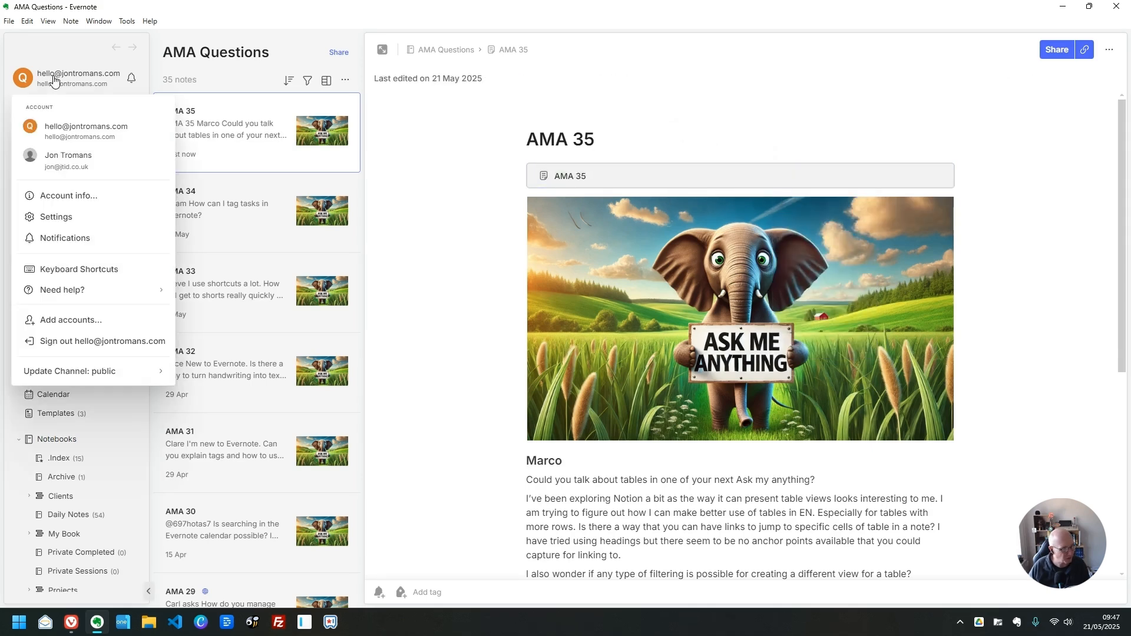
left_click(56, 217)
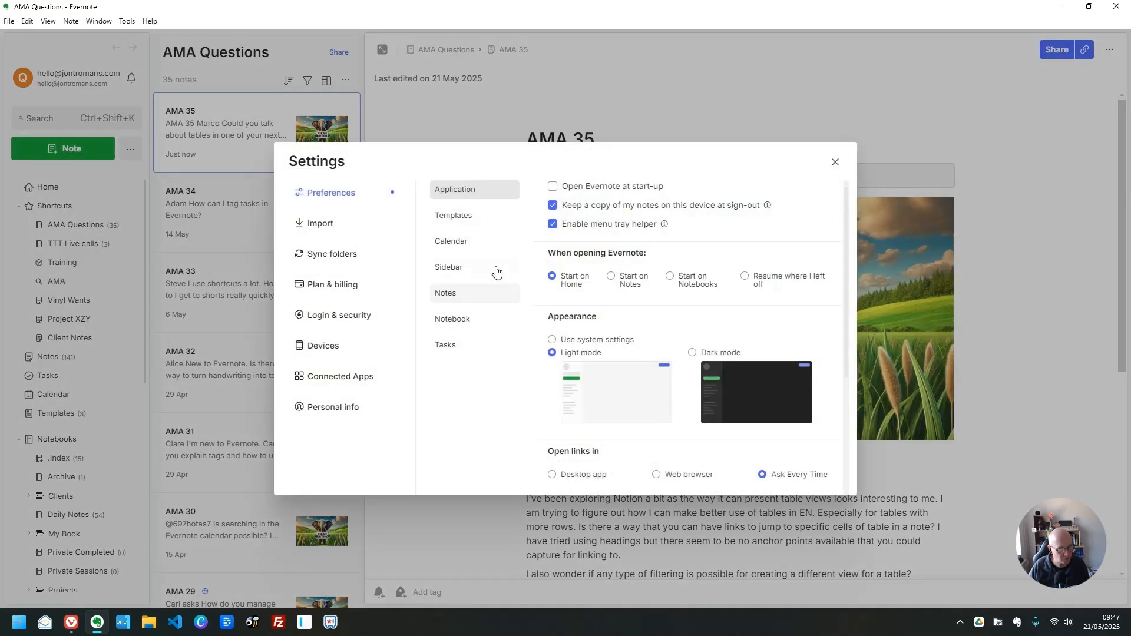
left_click(452, 294)
scroll(642, 283, "down", 1)
scroll(648, 259, "down", 5)
scroll(644, 260, "up", 1)
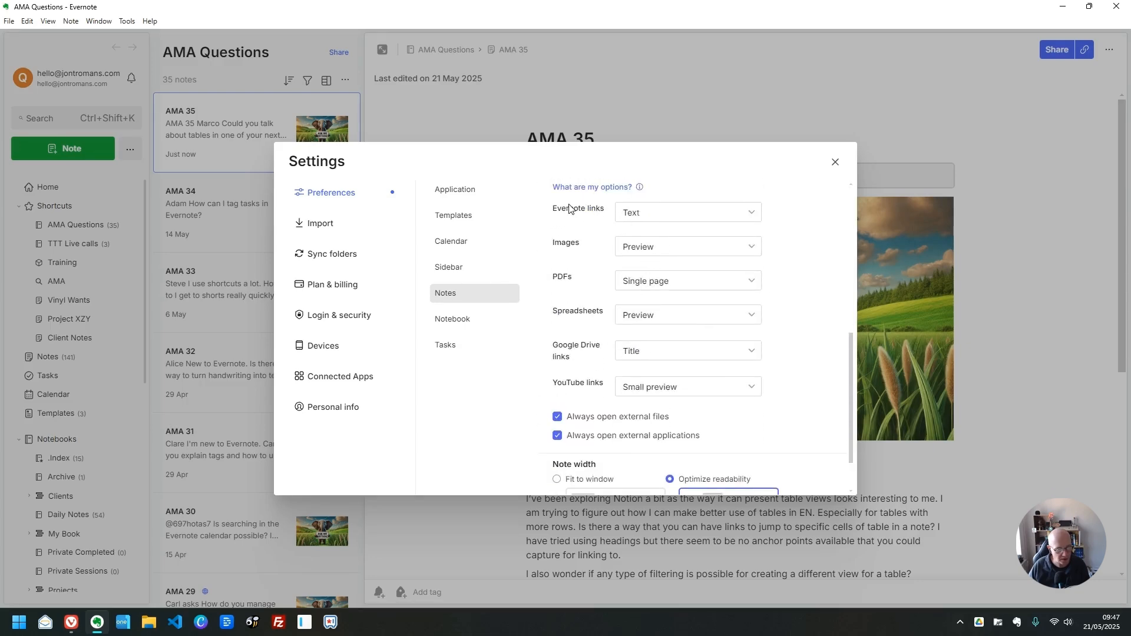
left_click(631, 214)
left_click(642, 258)
left_click(836, 163)
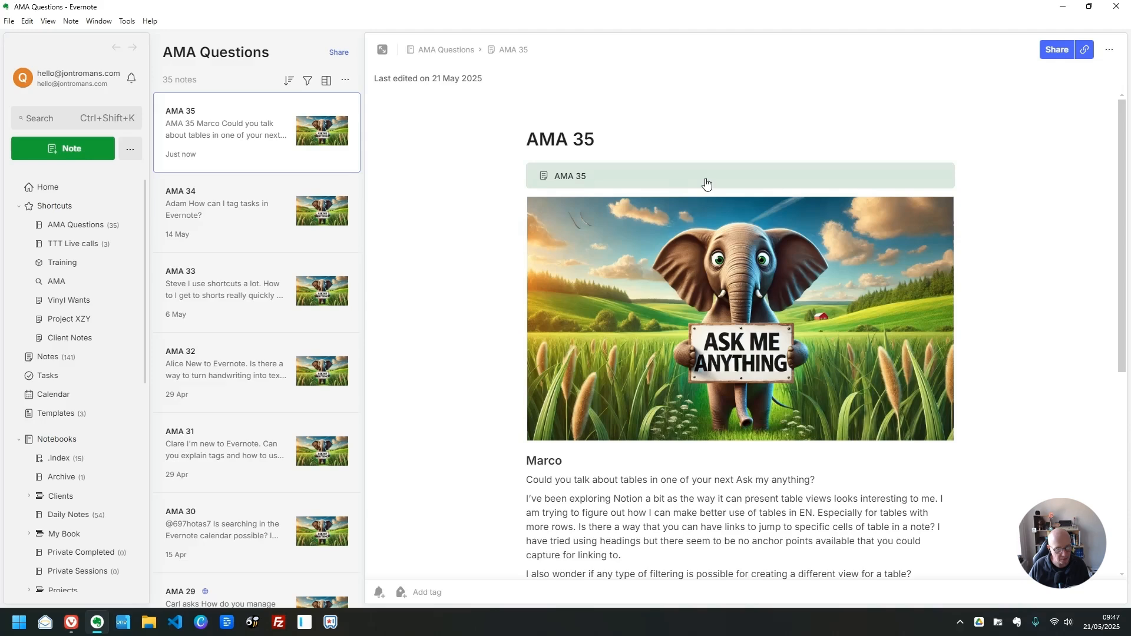
Delete the link under the note title and paste the copied heading link again on a new line there
left_click(706, 184)
key("Delete")
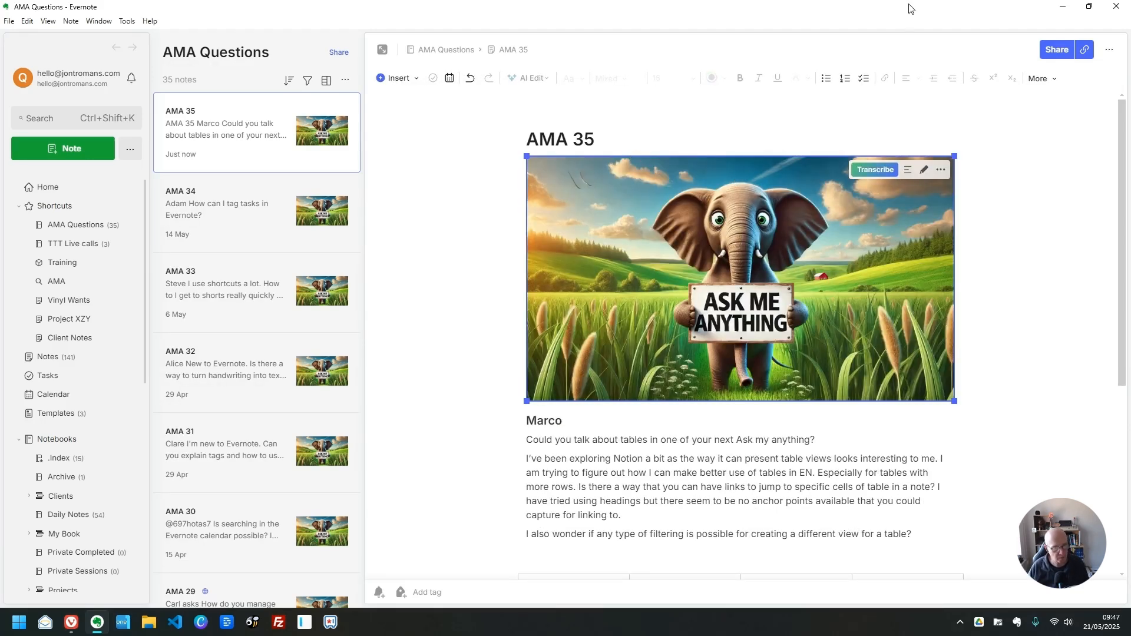
left_click(626, 117)
key("Return")
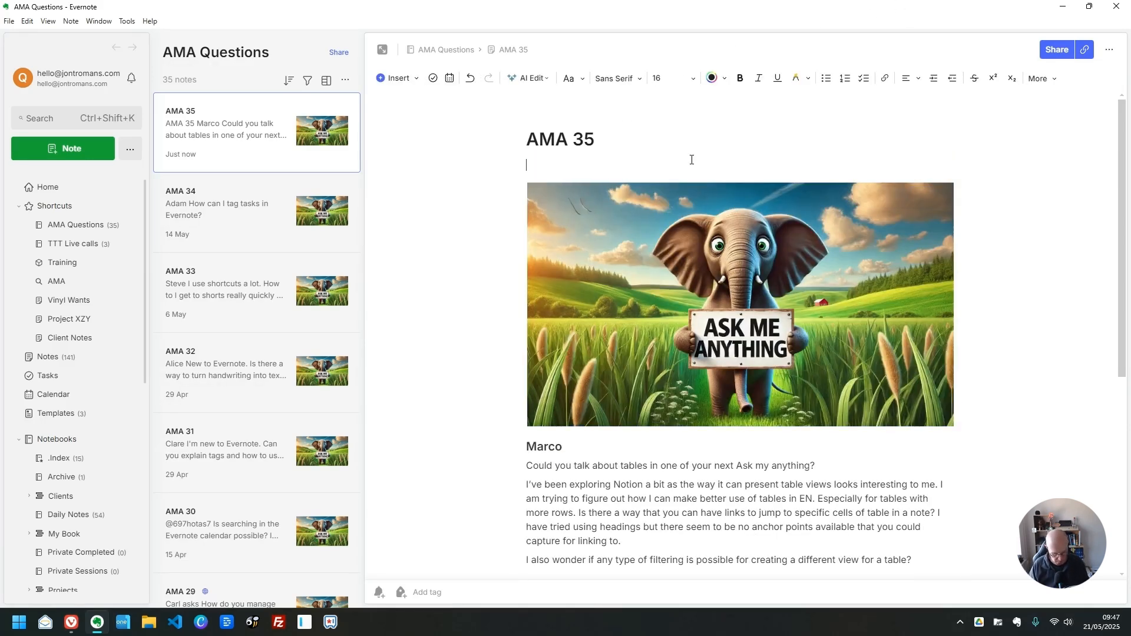
key("ctrl+v")
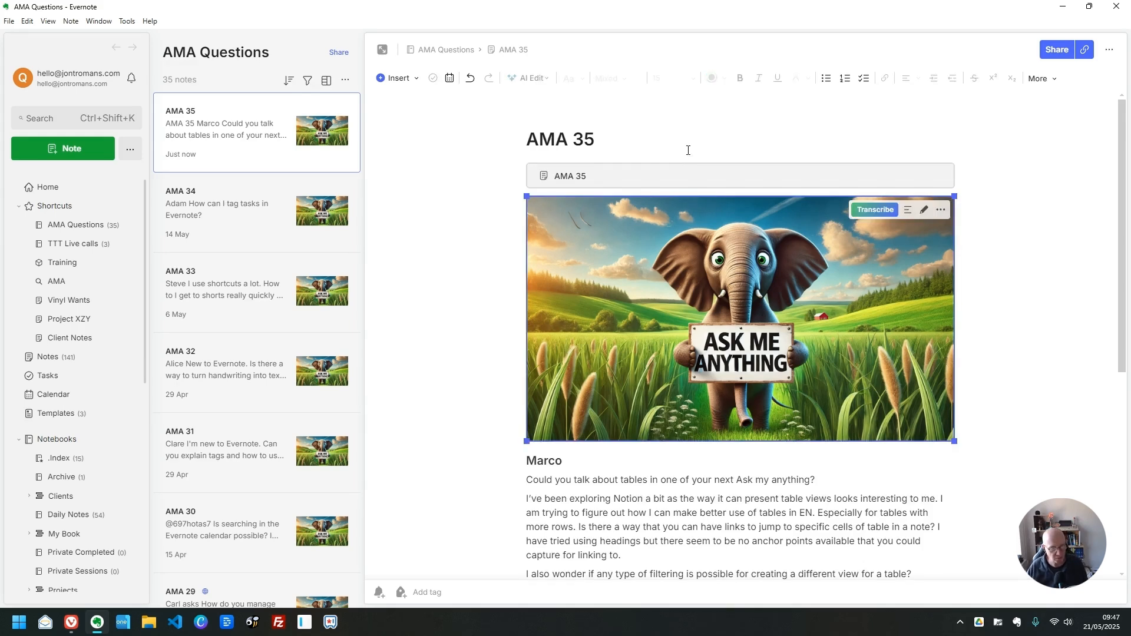
Open the re-pasted title-style link to test its jump to the heading
left_click(689, 150)
left_click(693, 180)
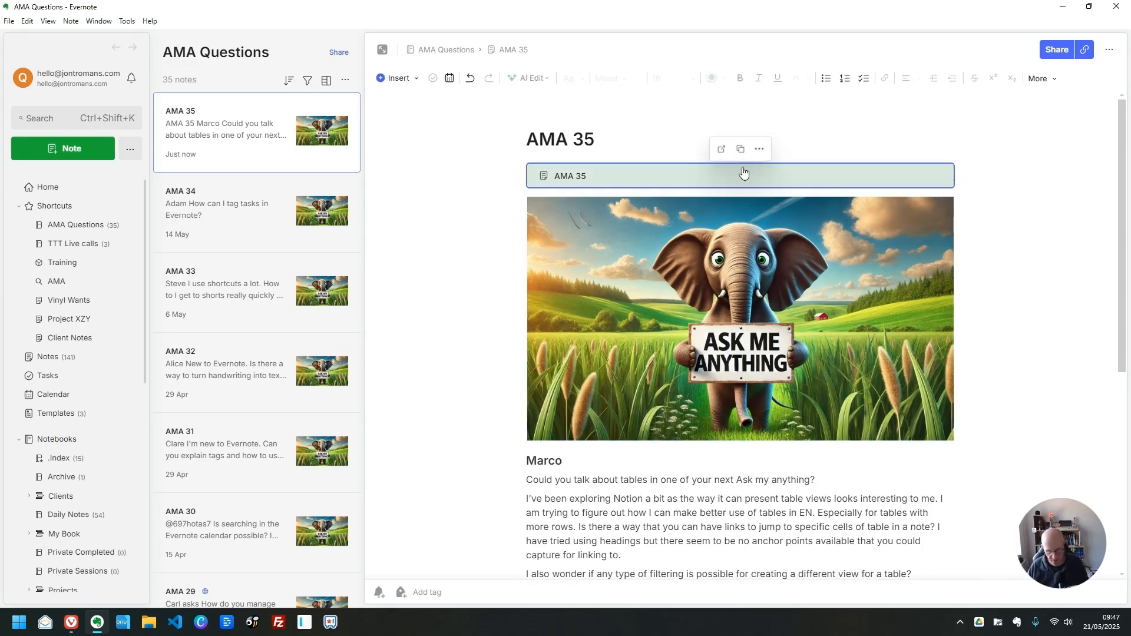
left_click(722, 151)
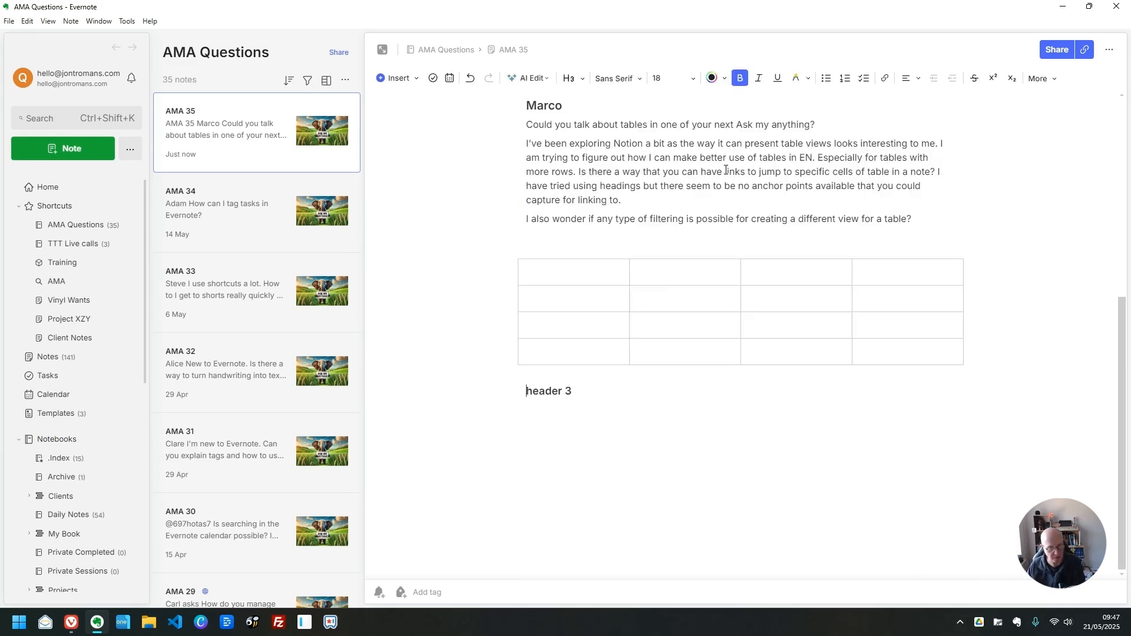
scroll(589, 374, "up", 6)
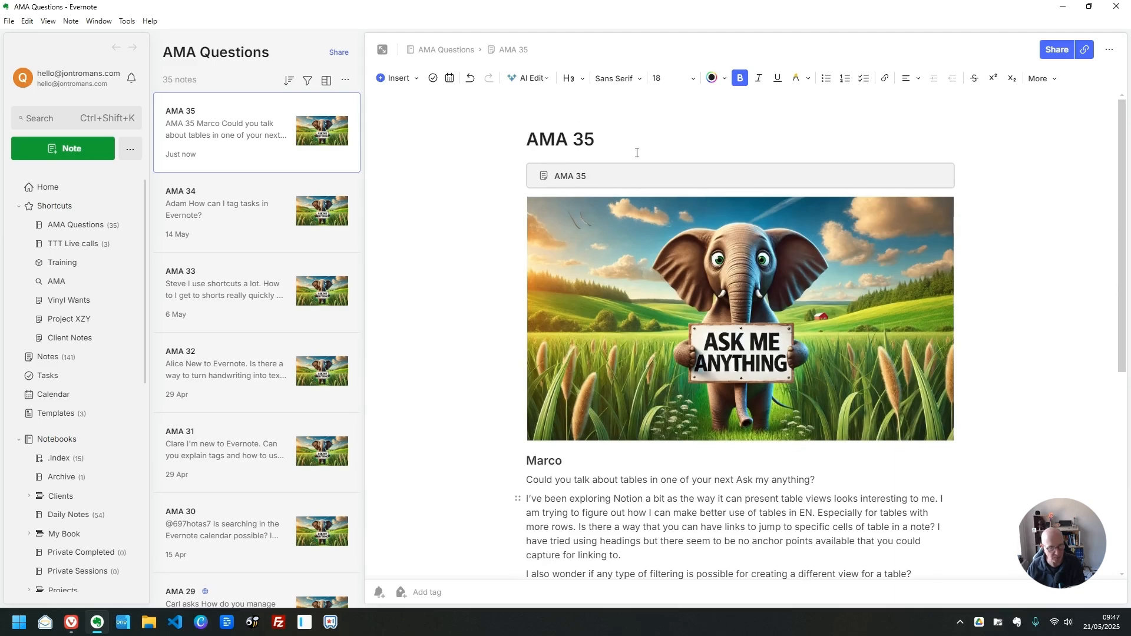
Delete the "AMA 35" link block between the note title and the image
left_click(670, 181)
key("Delete")
scroll(702, 448, "down", 3)
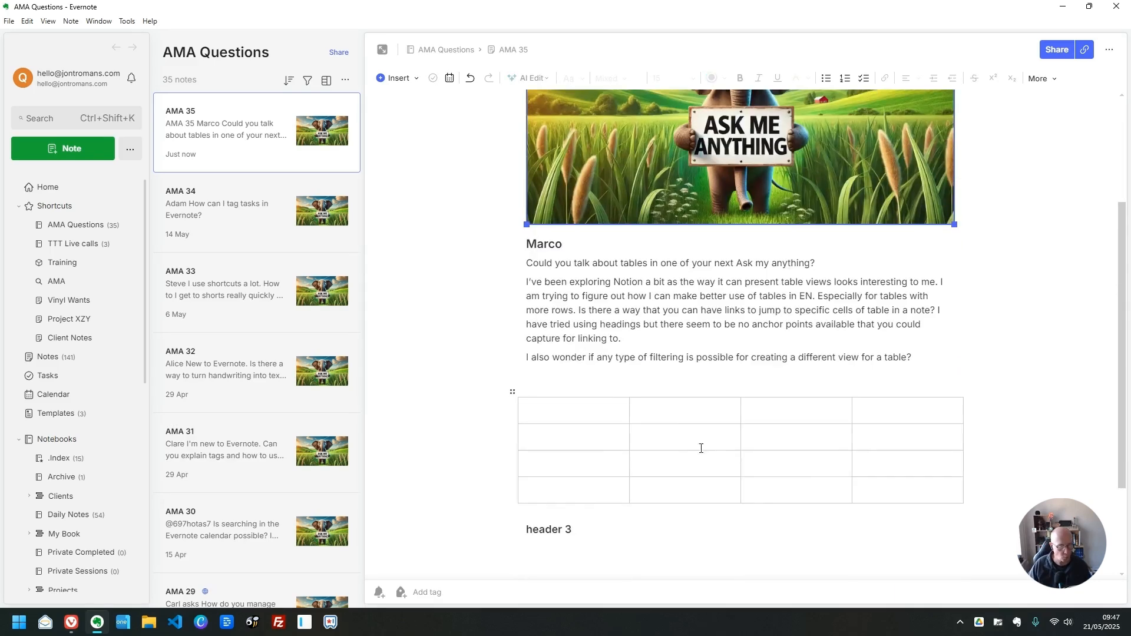
left_click(644, 317)
Add a level-3 heading reading "header" plus a new line in the first cell of the table's second row
scroll(555, 337, "down", 2)
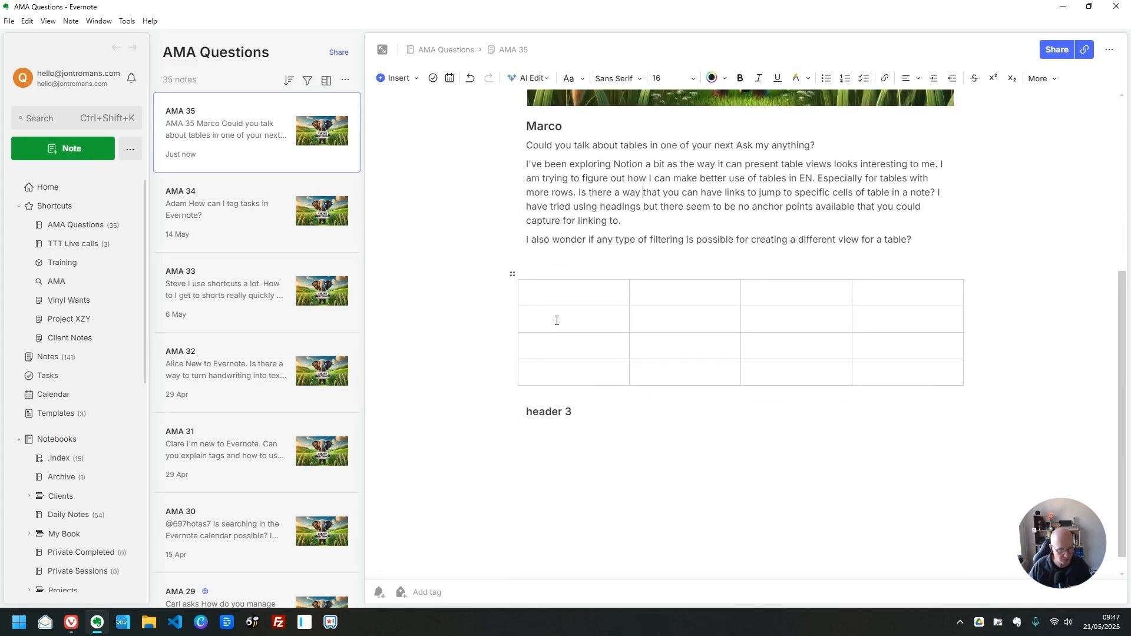
left_click(559, 318)
type("### header")
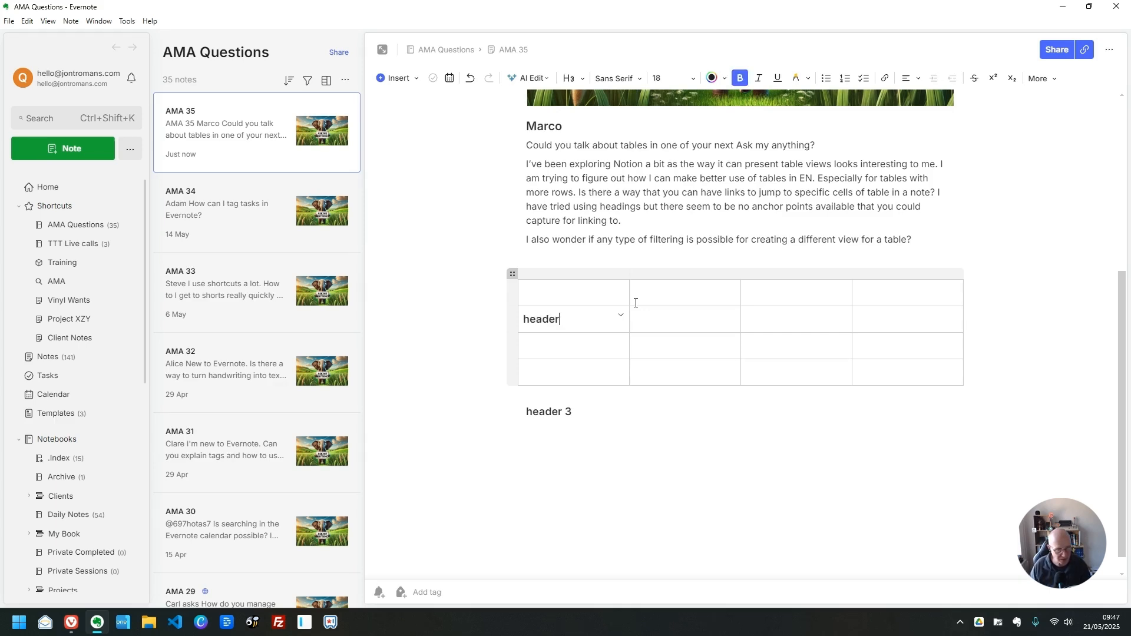
key("Return")
left_click(554, 319)
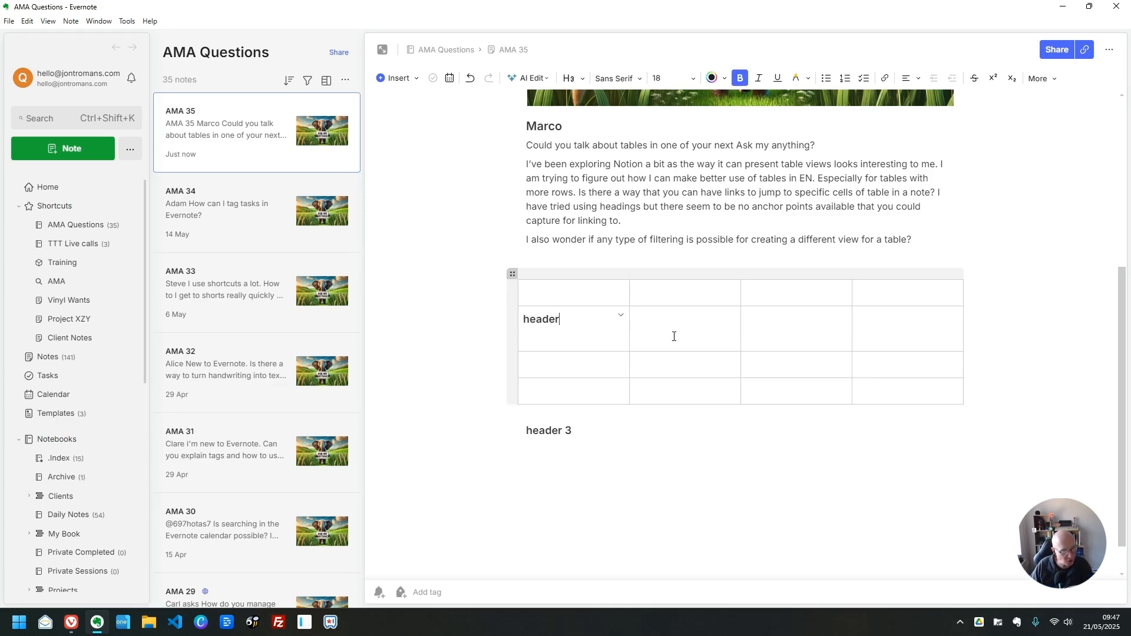
Remove the "header" heading and the extra line from the first cell of the table's second row
mouse_move(942, 435)
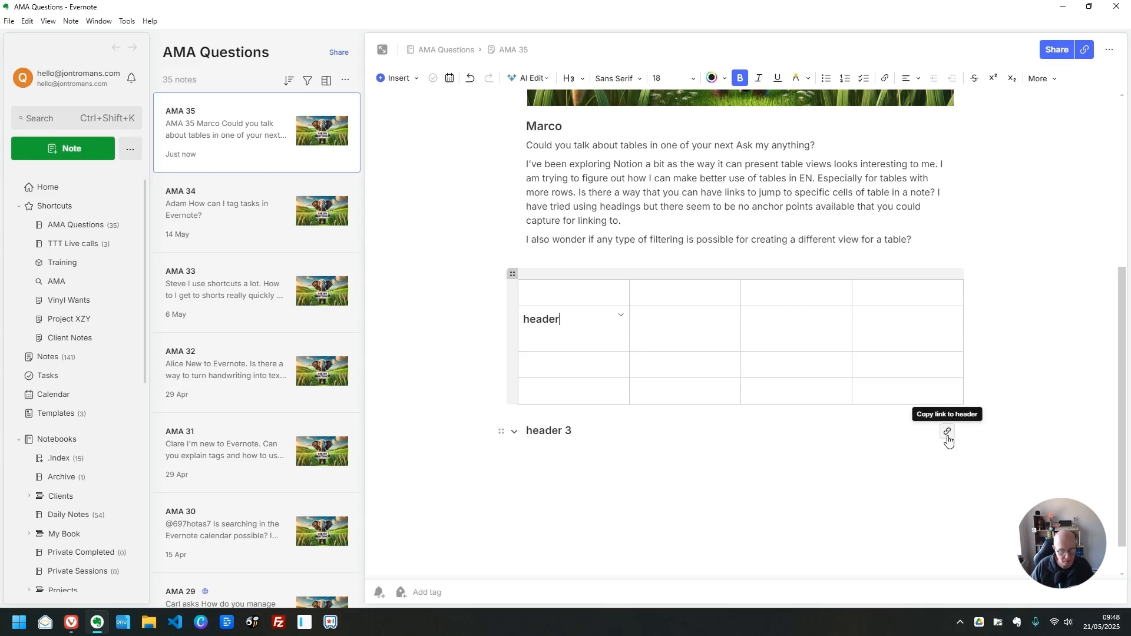
double_click(569, 321)
key("BackSpace")
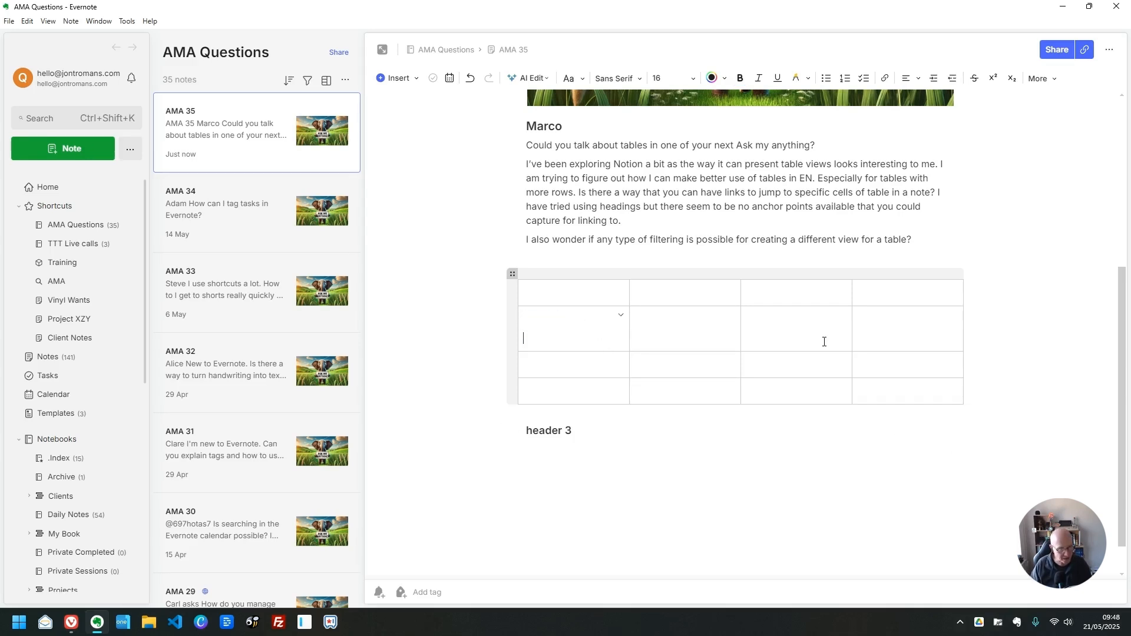
key("BackSpace")
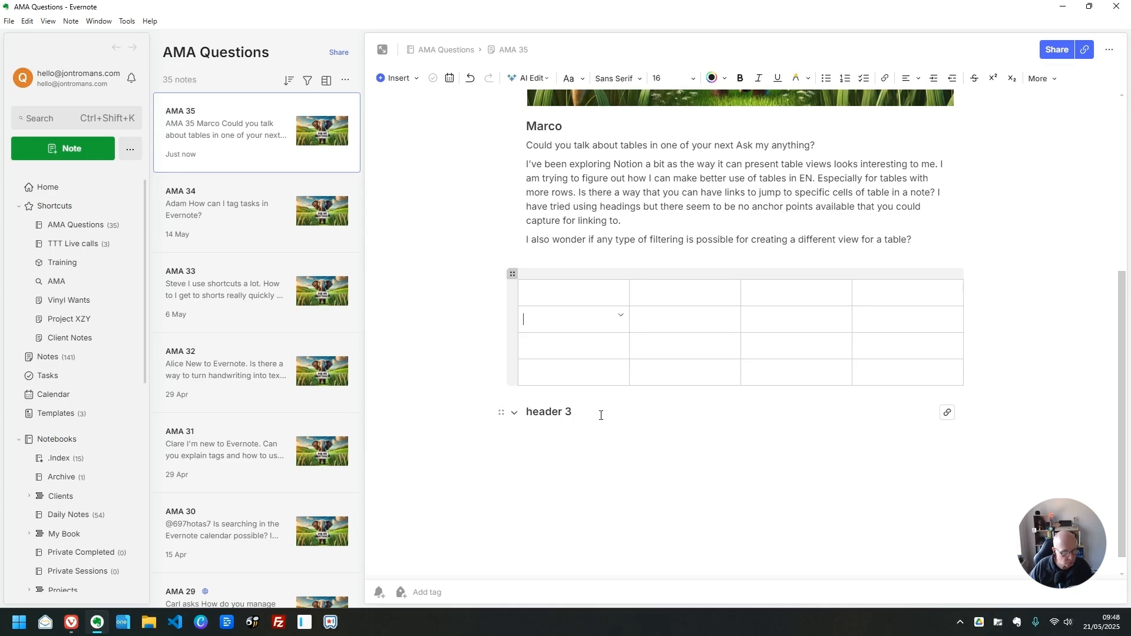
Move the "header 3" heading from below the table into the first cell of the second row
left_click(600, 414)
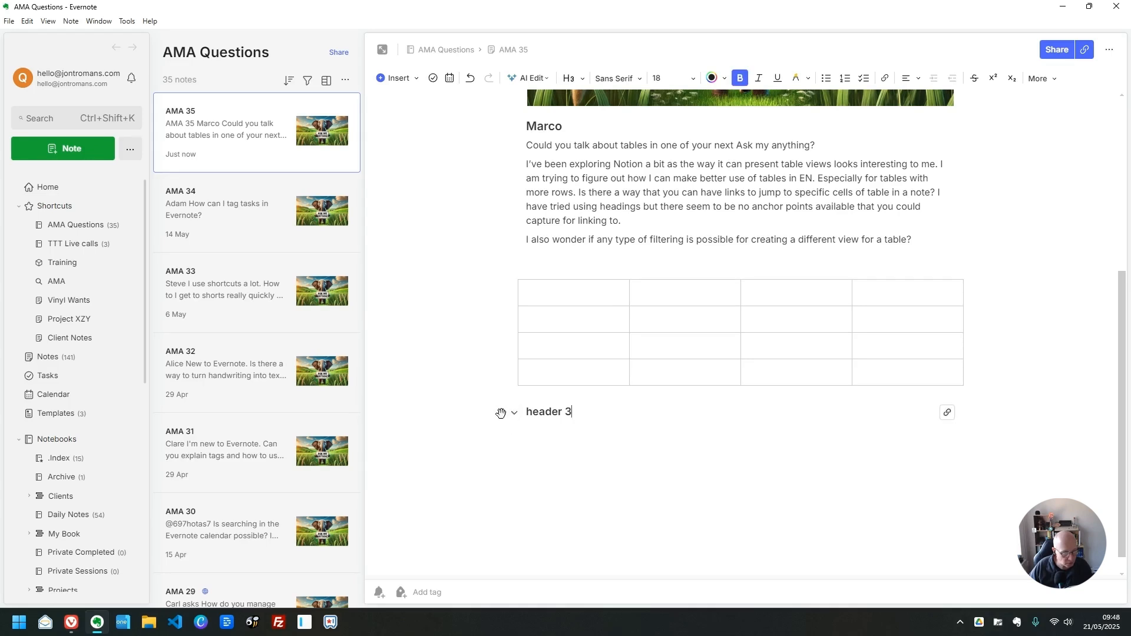
left_click_drag(502, 412, 545, 328)
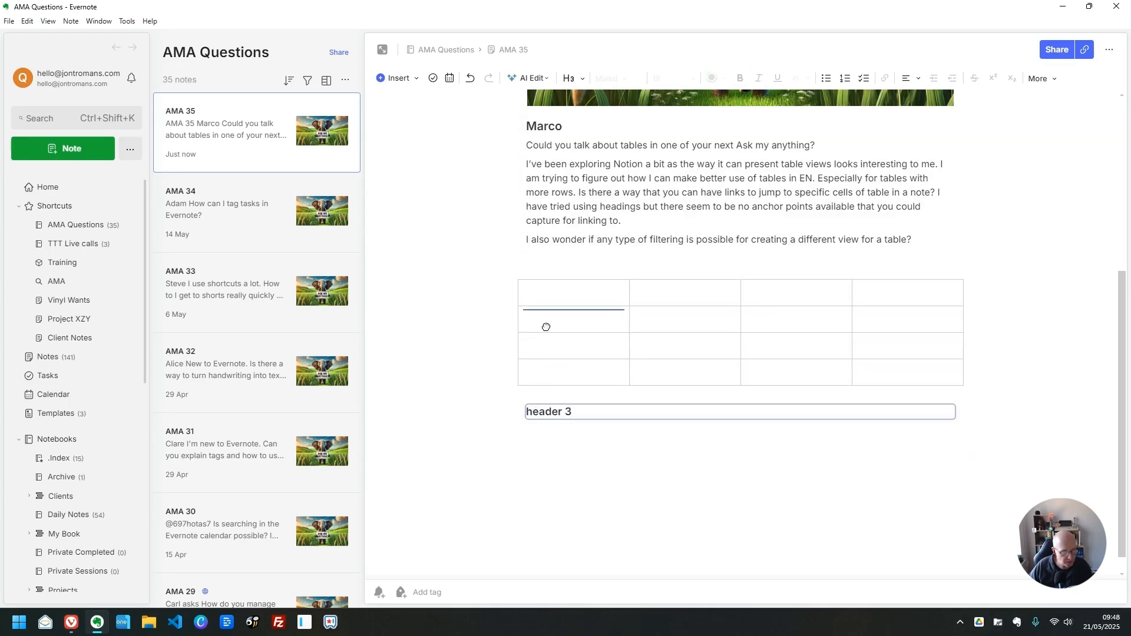
Insert a series of blank lines above the table to push it further down the note
left_click(602, 255)
key("Return")
key("Return")
key("Return")
key("Return")
key("Return")
key("Return")
key("Return")
key("Return")
key("Return")
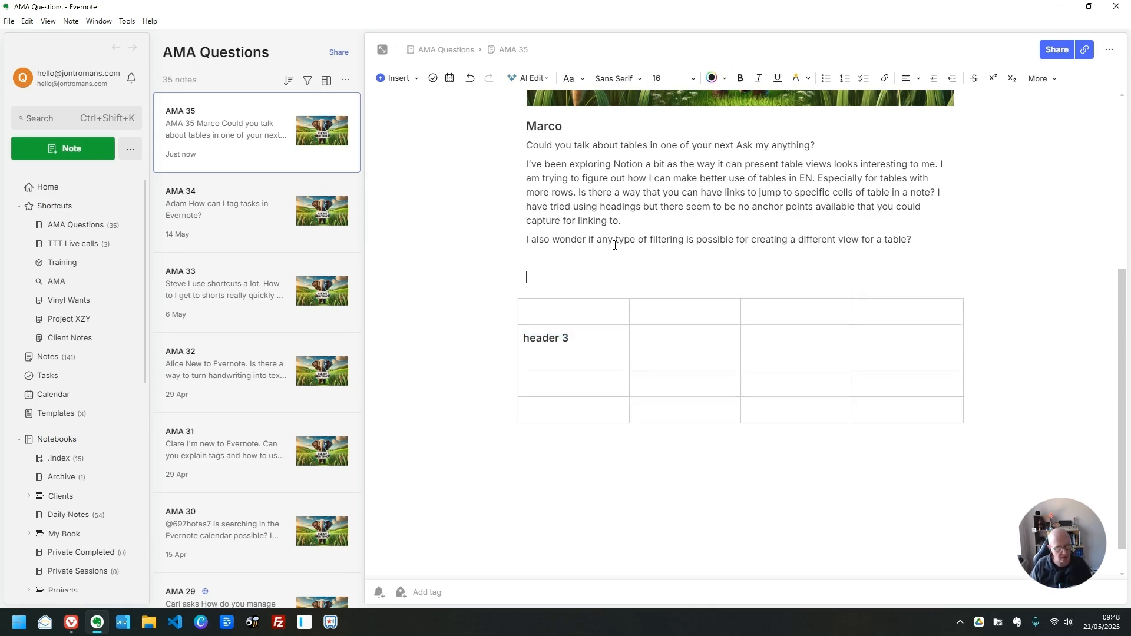
Paste the "AMA 35" heading link on a new line between the note title and the image
scroll(615, 244, "up", 5)
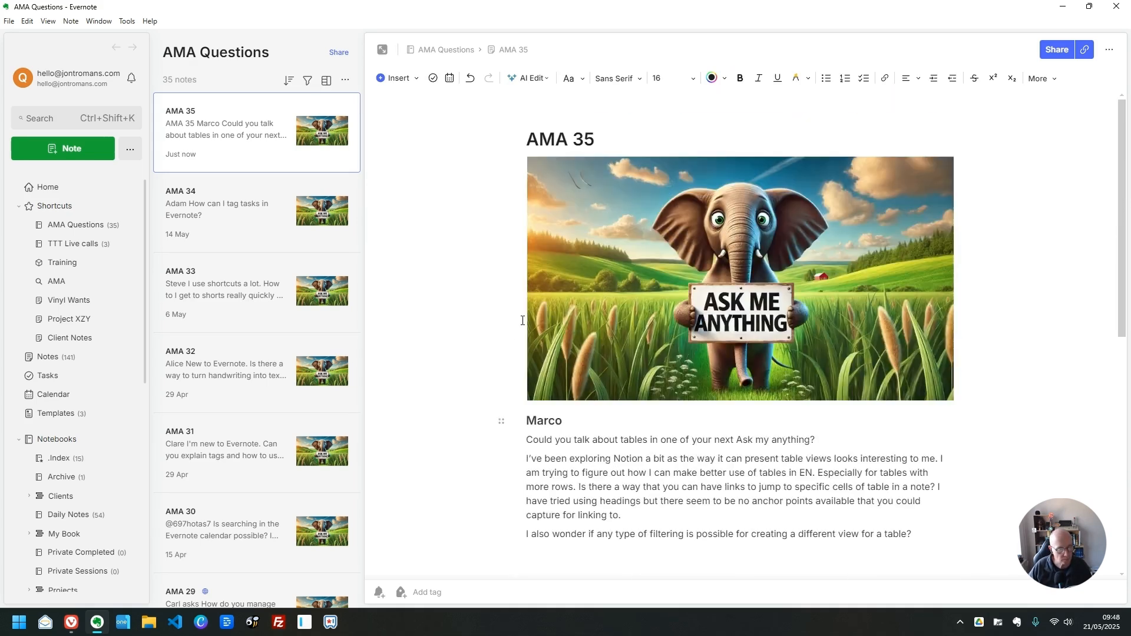
left_click(651, 145)
key("Return")
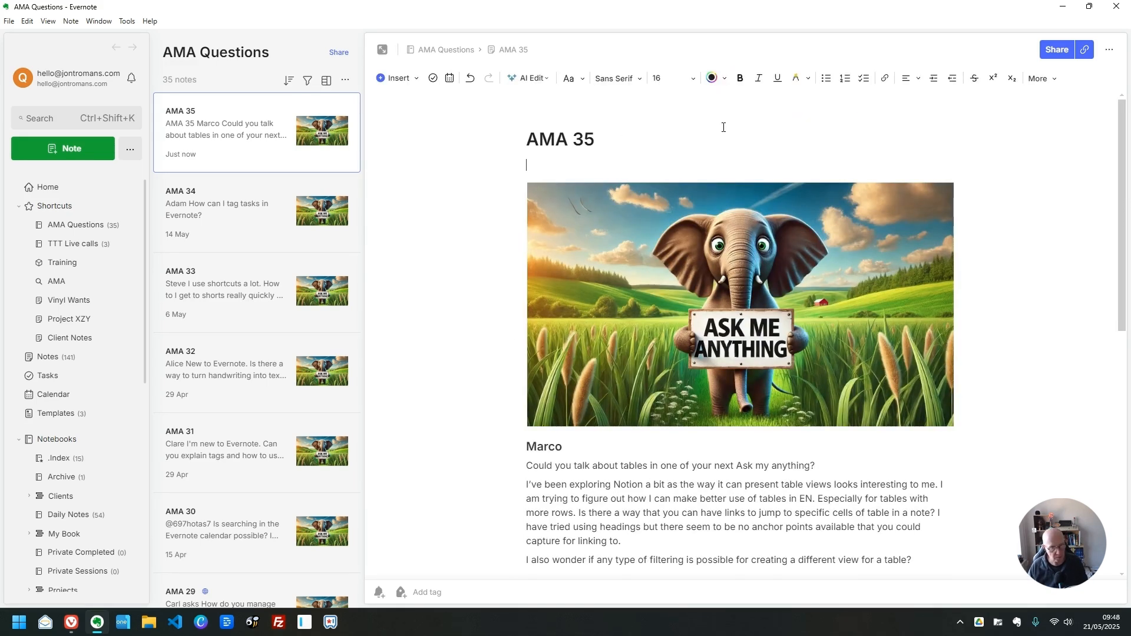
type("AMA 35")
Open the "AMA 35" link to test its jump to the heading inside the table cell
left_click(675, 185)
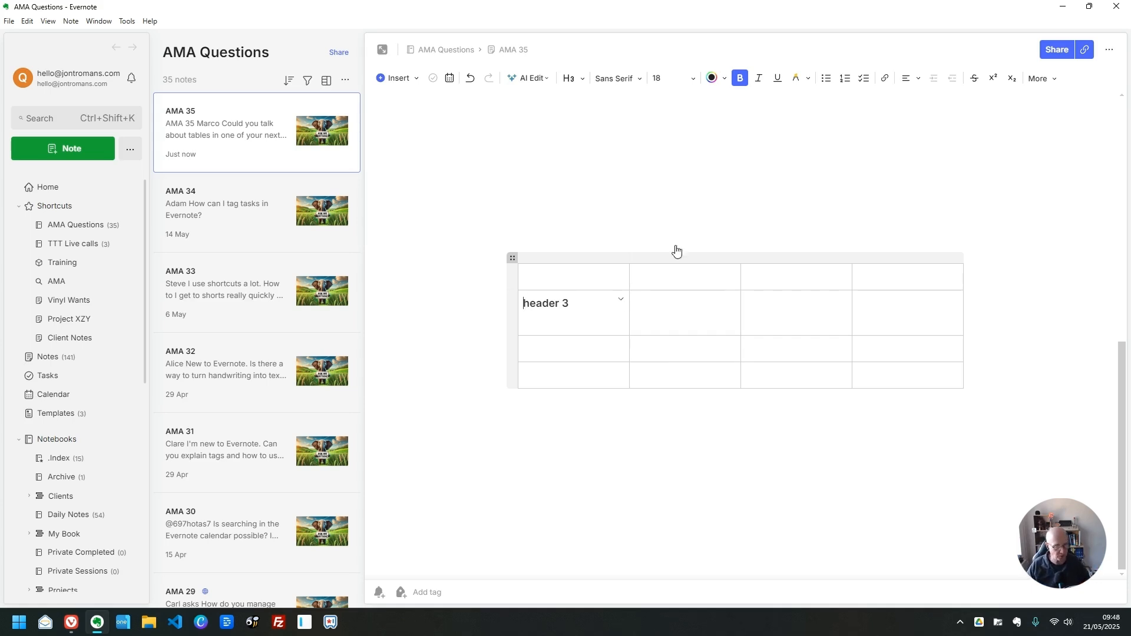
scroll(696, 268, "up", 15)
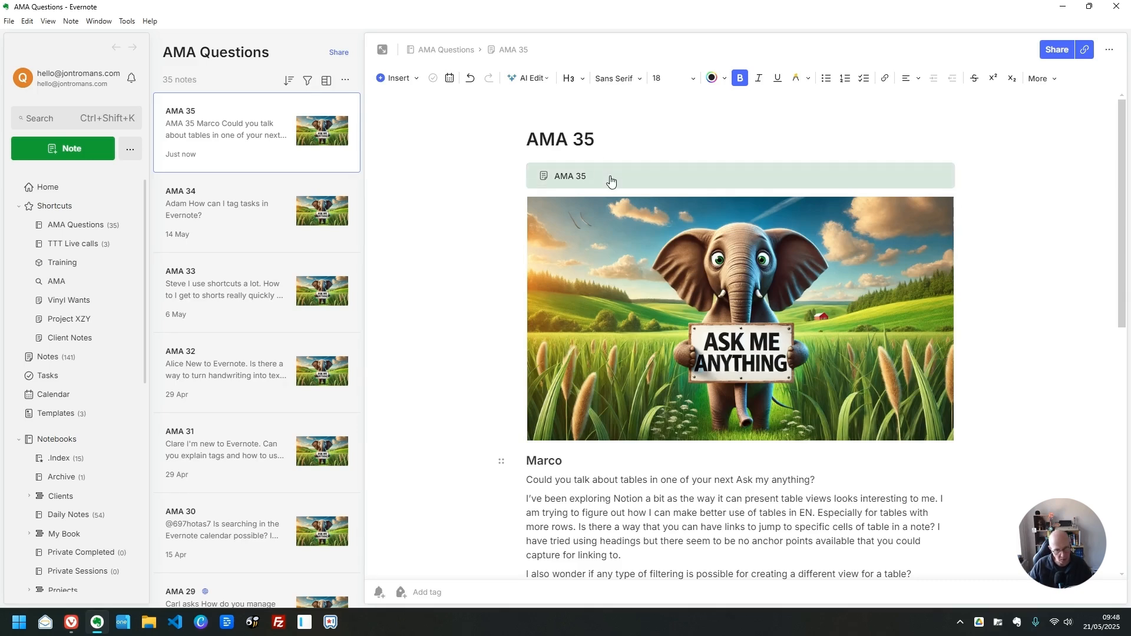
scroll(621, 265, "down", 15)
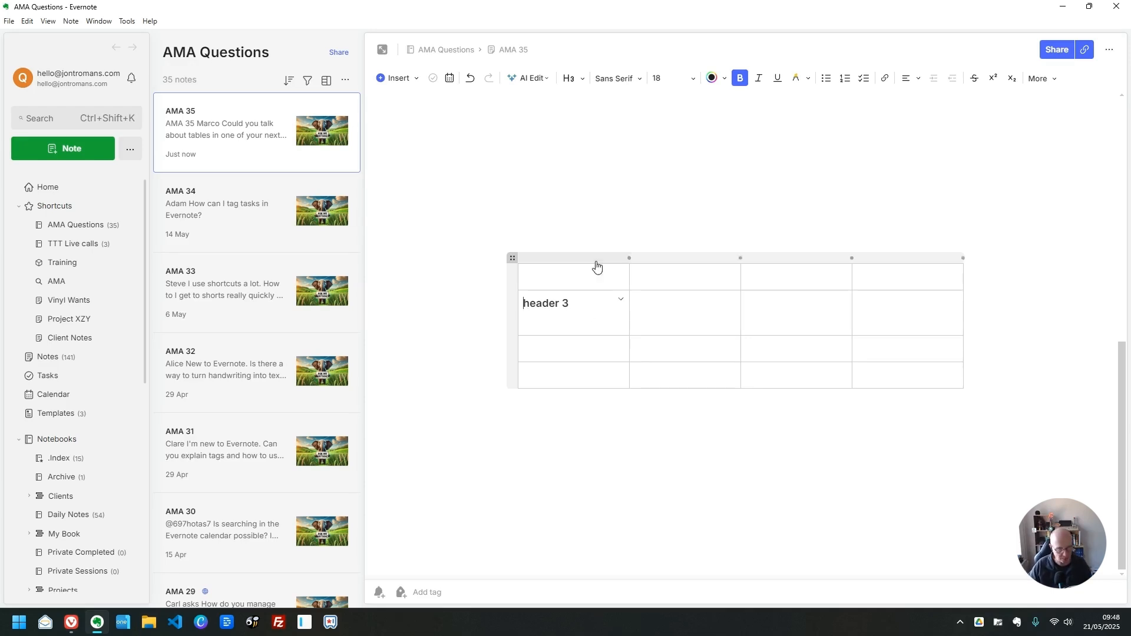
scroll(598, 306, "up", 3)
scroll(613, 310, "down", 3)
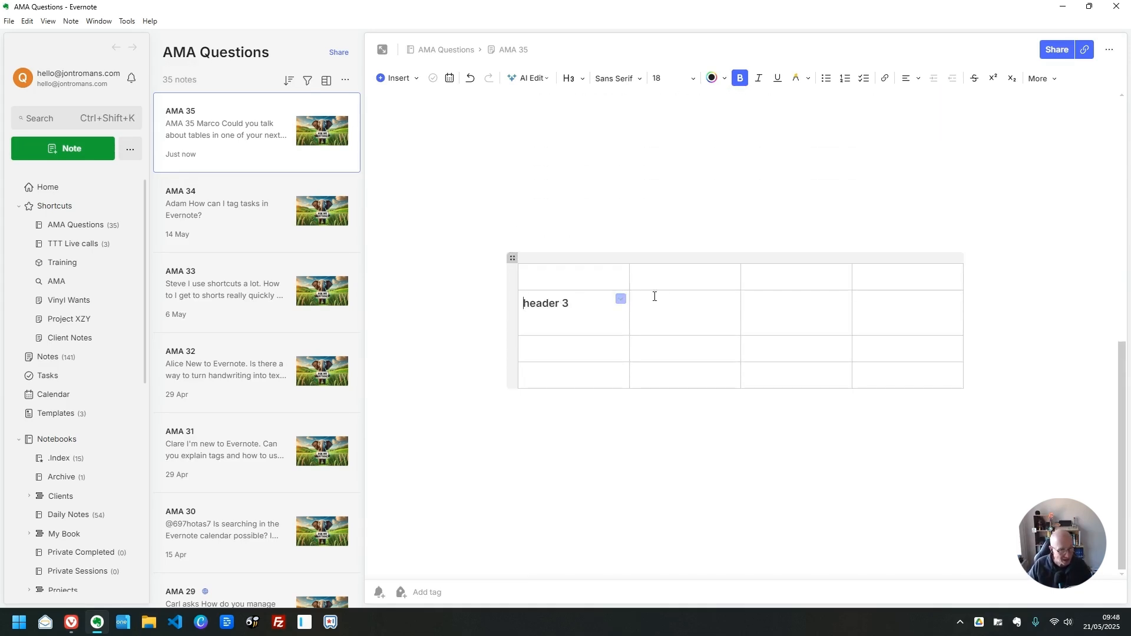
Resize the table columns, widening the first and fourth and narrowing the second and third
left_click(713, 247)
left_click(606, 277)
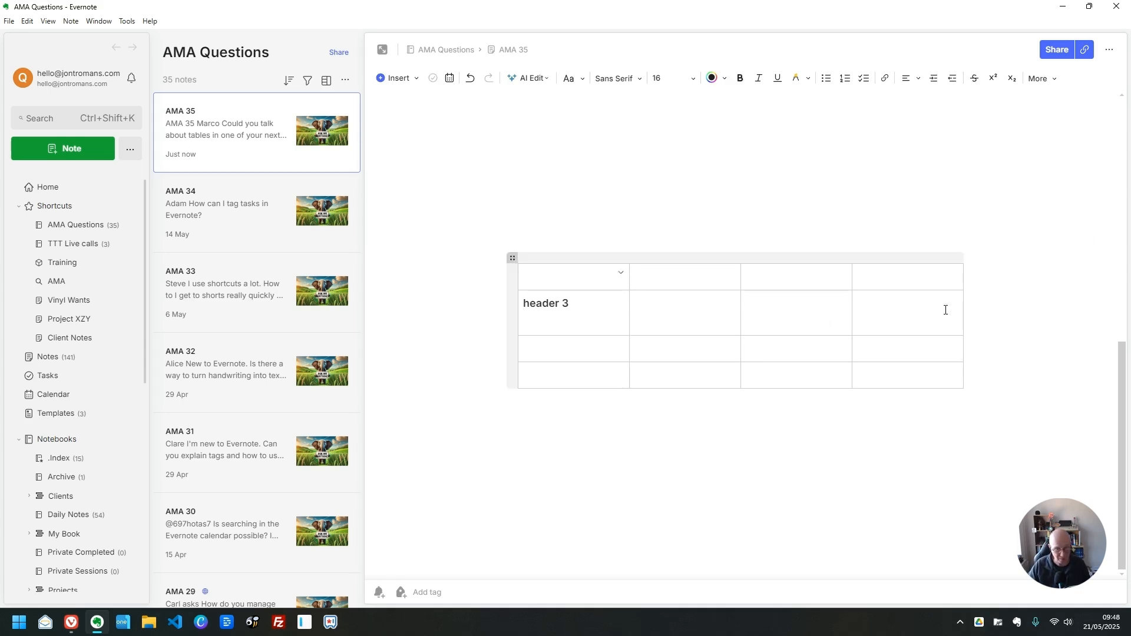
left_click_drag(630, 306, 667, 305)
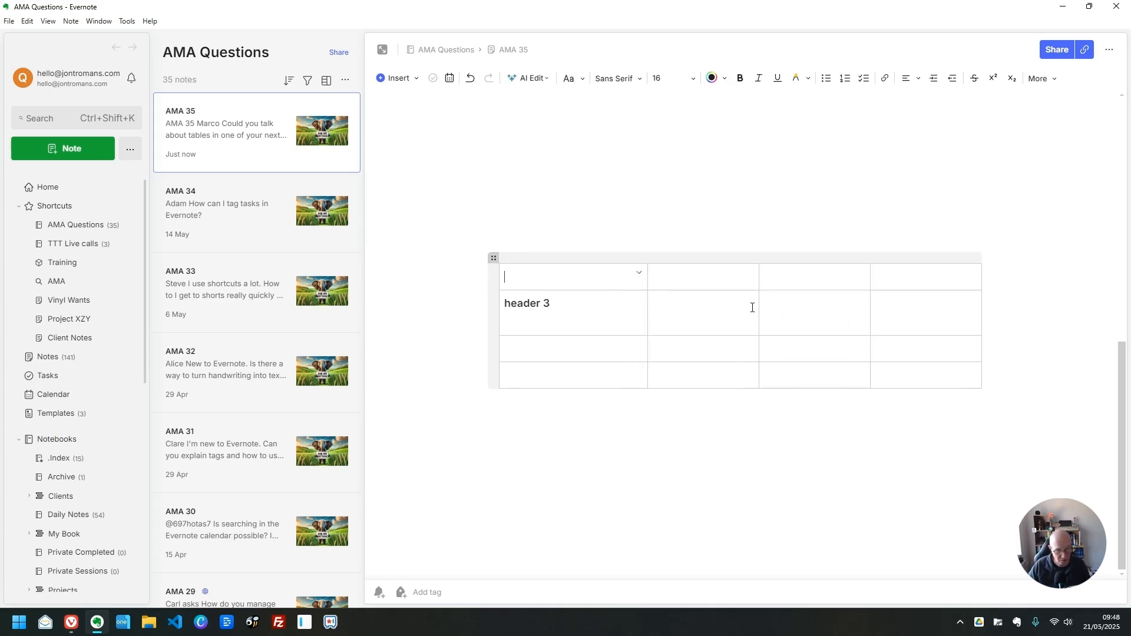
left_click_drag(759, 308, 690, 313)
left_click_drag(829, 321, 797, 319)
left_click_drag(909, 317, 996, 313)
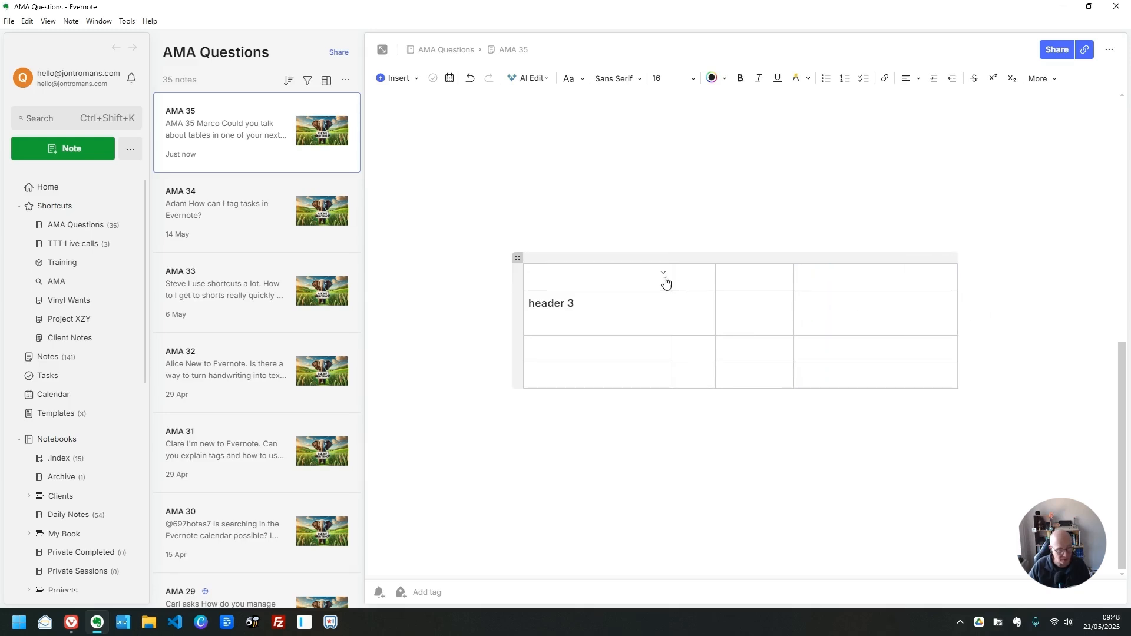
Colour the table's first cell light yellow and the third cell of the second row purple
left_click(663, 272)
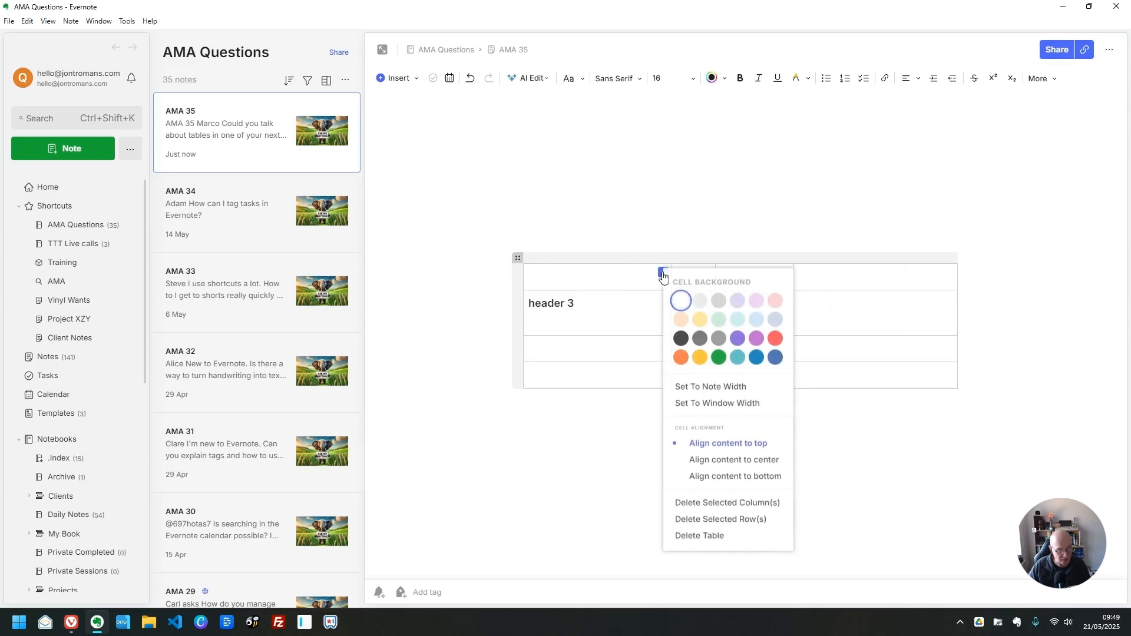
left_click(694, 334)
left_click(785, 302)
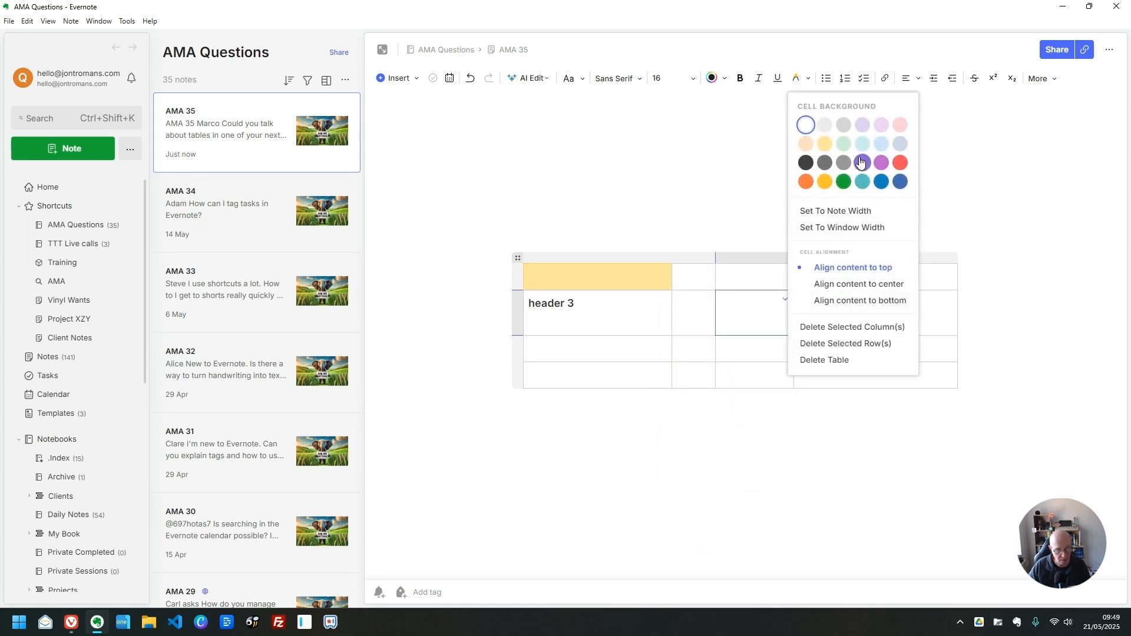
left_click(862, 163)
Give all cells in the table's third row a blue background
left_click_drag(575, 351, 910, 355)
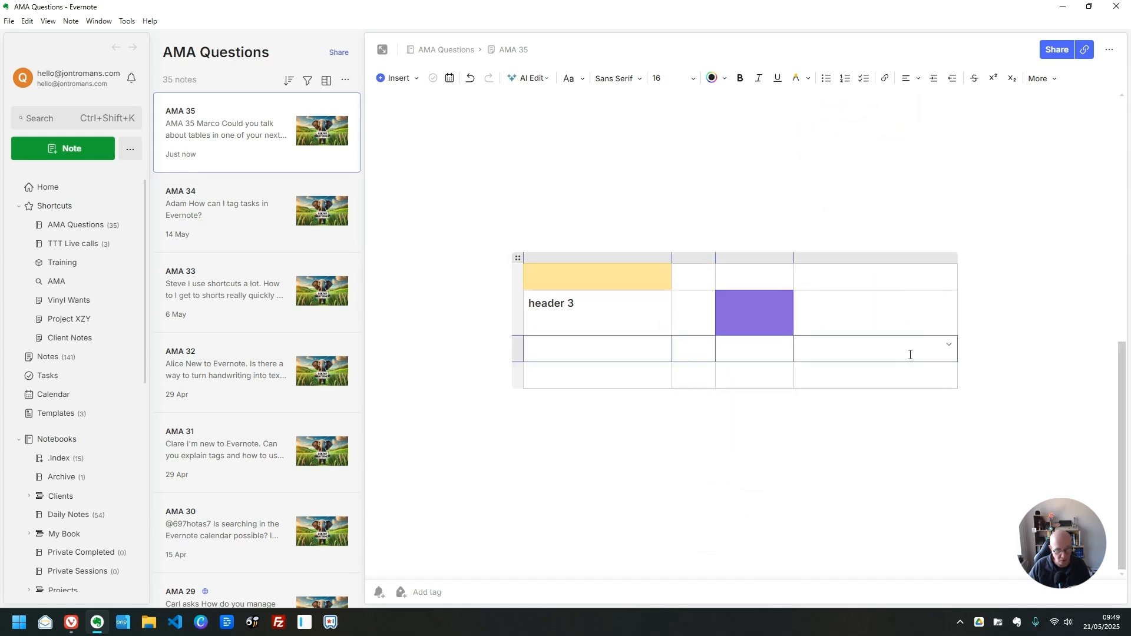
left_click(949, 344)
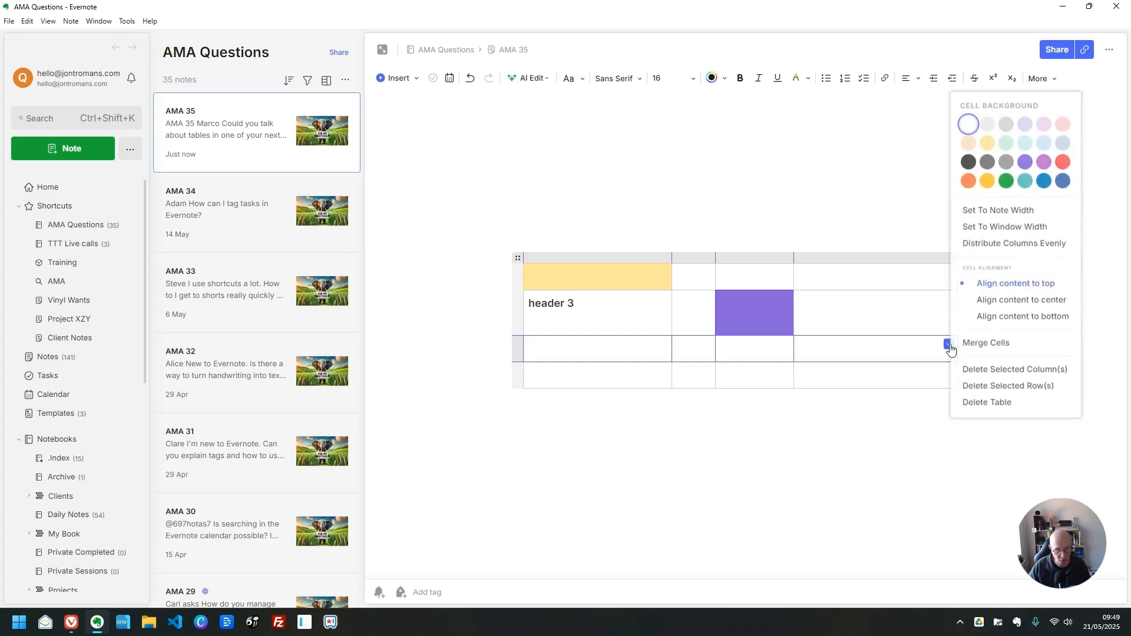
left_click(1049, 182)
left_click(884, 302)
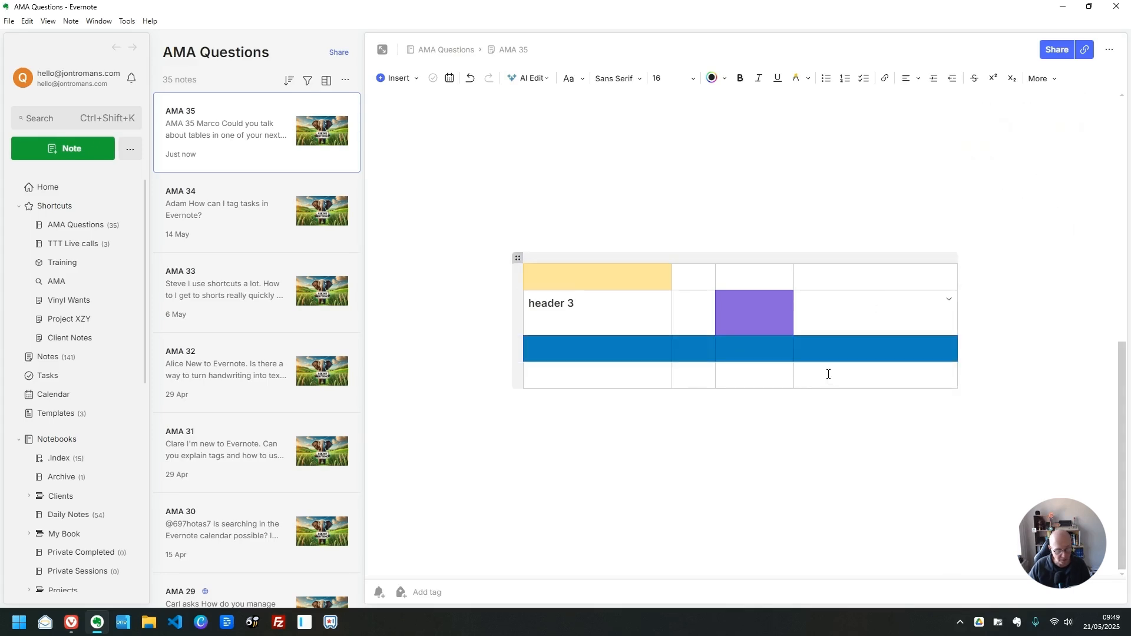
Add two empty rows at the end of the table by advancing past its last cell
left_click(595, 381)
key("Tab")
key("Tab")
key("Tab")
key("Tab")
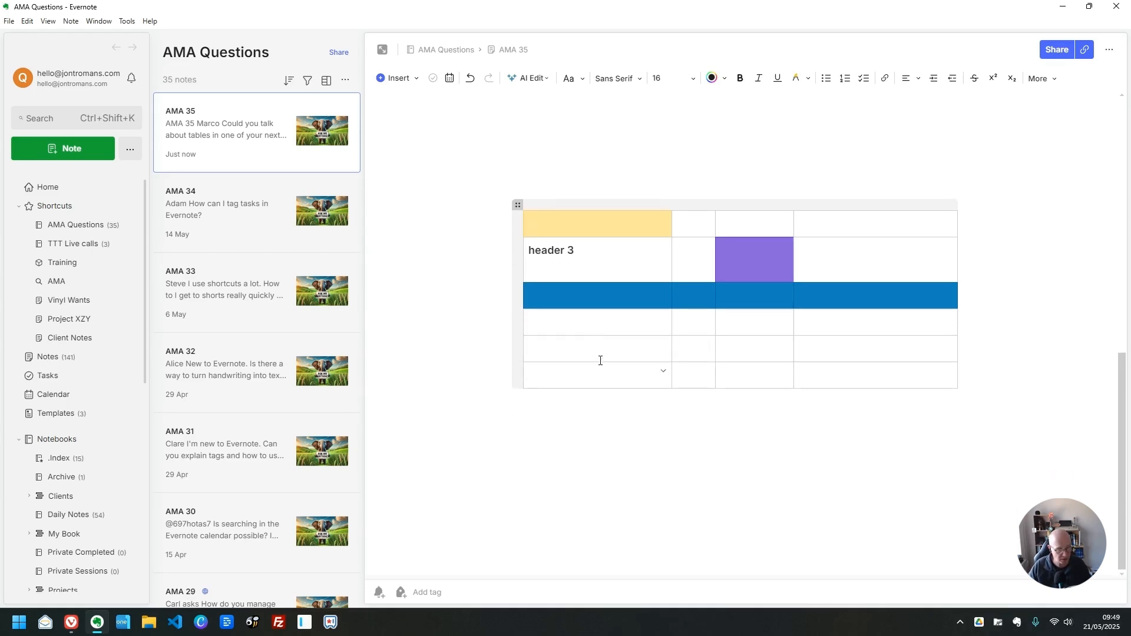
View the column and row deletion options for the first cell below the blue row, and close them
left_click(620, 326)
left_click(664, 318)
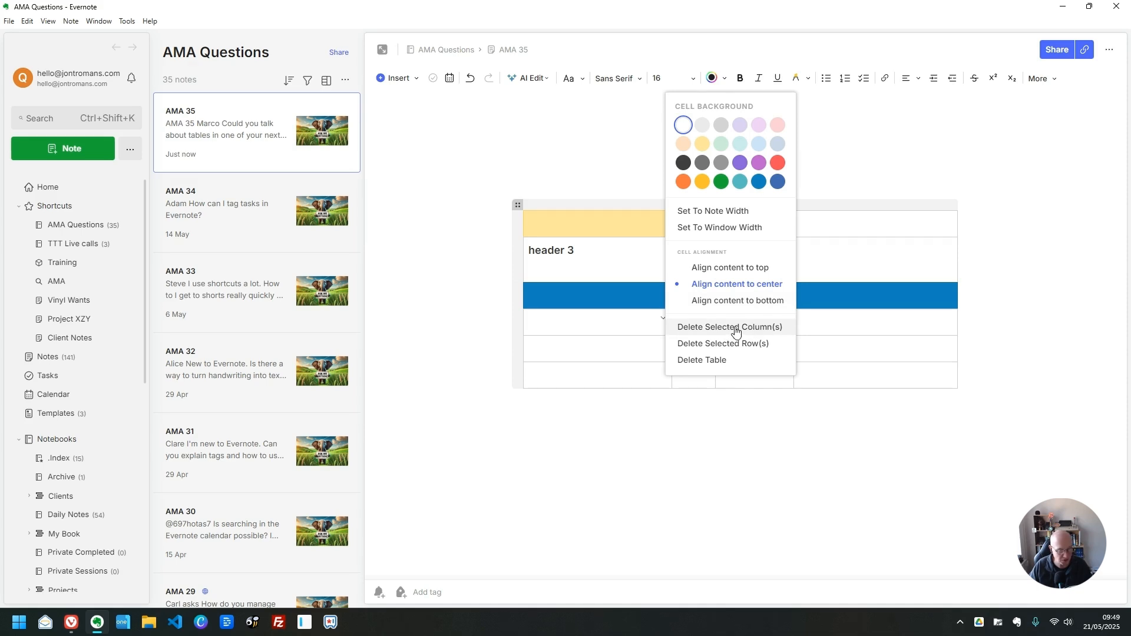
left_click(660, 425)
Move the "header 3" row down so it is the fifth row of the table
left_click(602, 378)
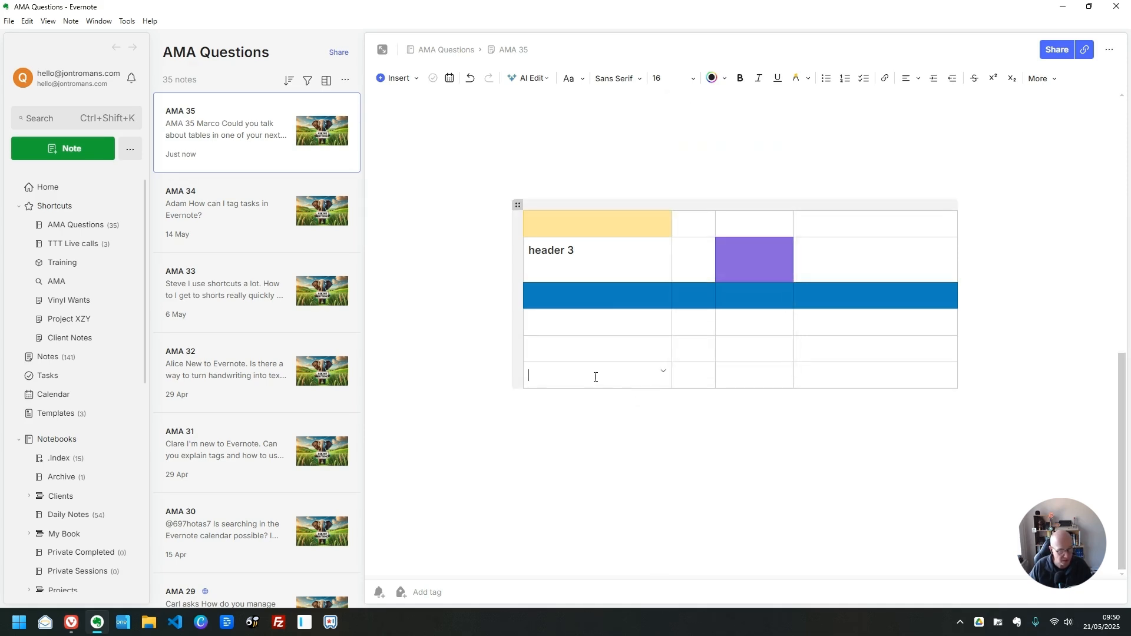
left_click(518, 371)
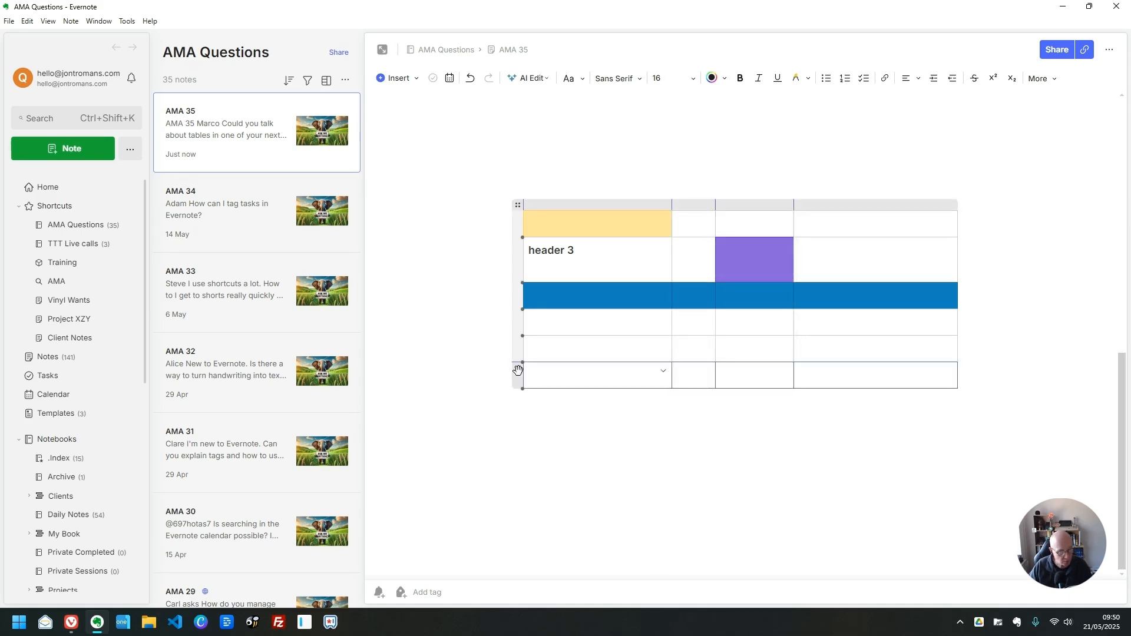
left_click_drag(519, 267, 515, 357)
left_click(574, 312)
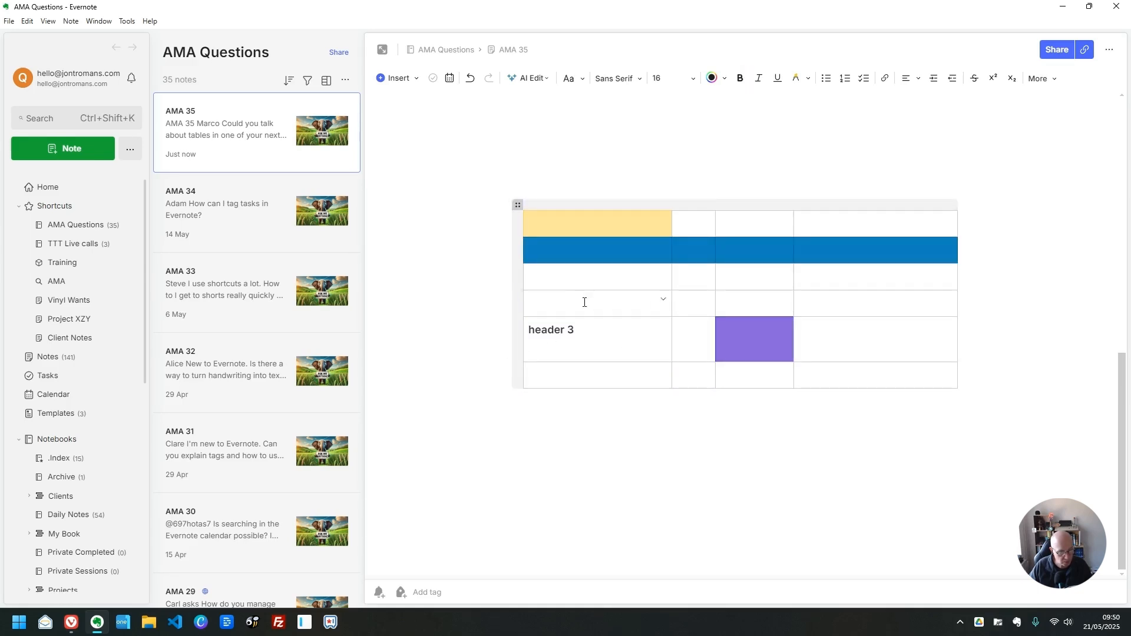
Move the table's narrow second column to the other side of the column with the purple cell
left_click(598, 214)
left_click_drag(694, 205, 786, 212)
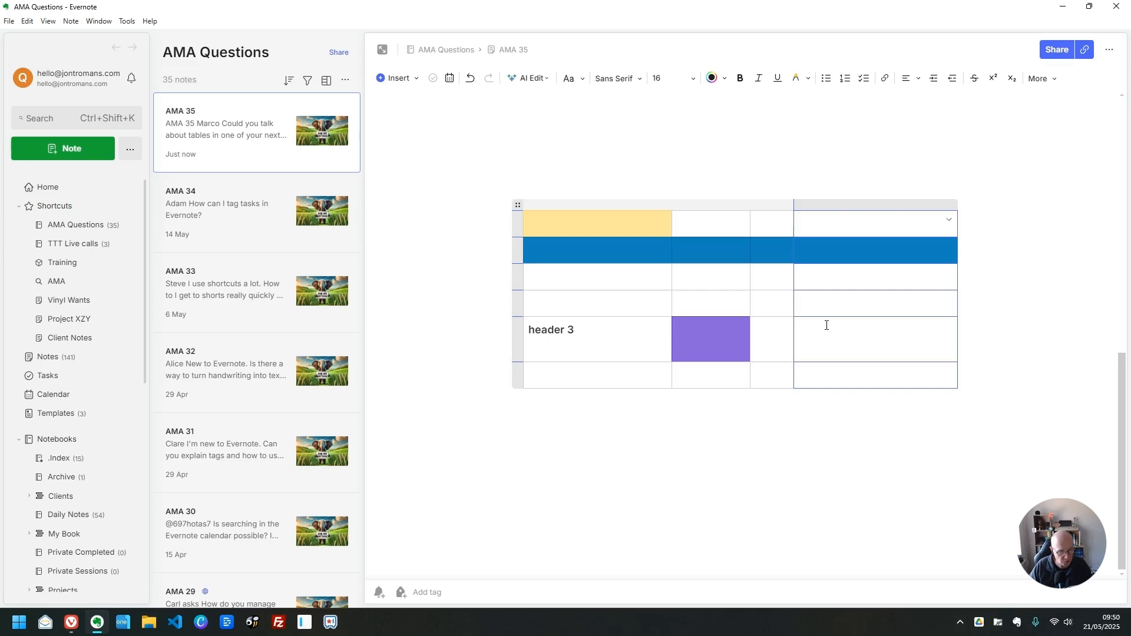
left_click(760, 373)
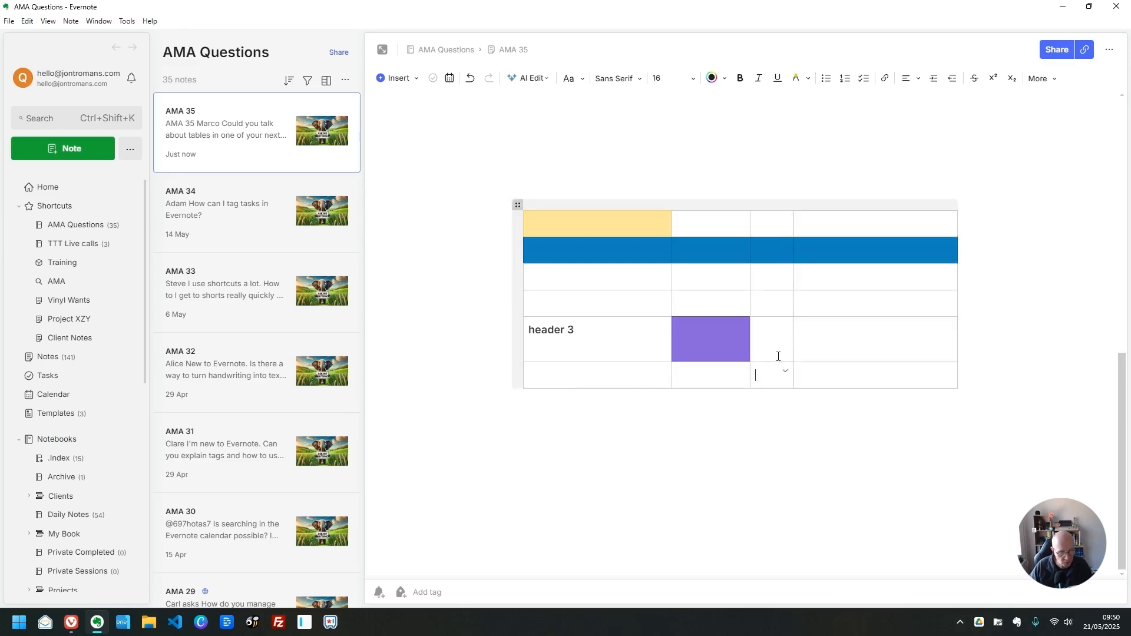
Merge the last two cells of the row directly below the blue row
left_click_drag(765, 275, 804, 278)
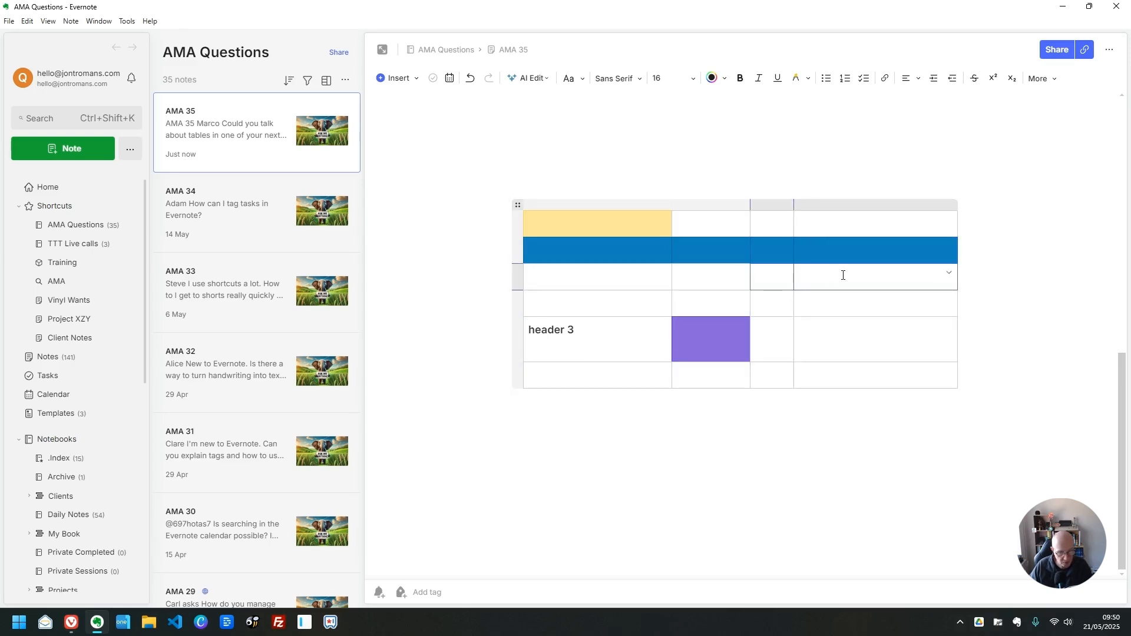
left_click(949, 272)
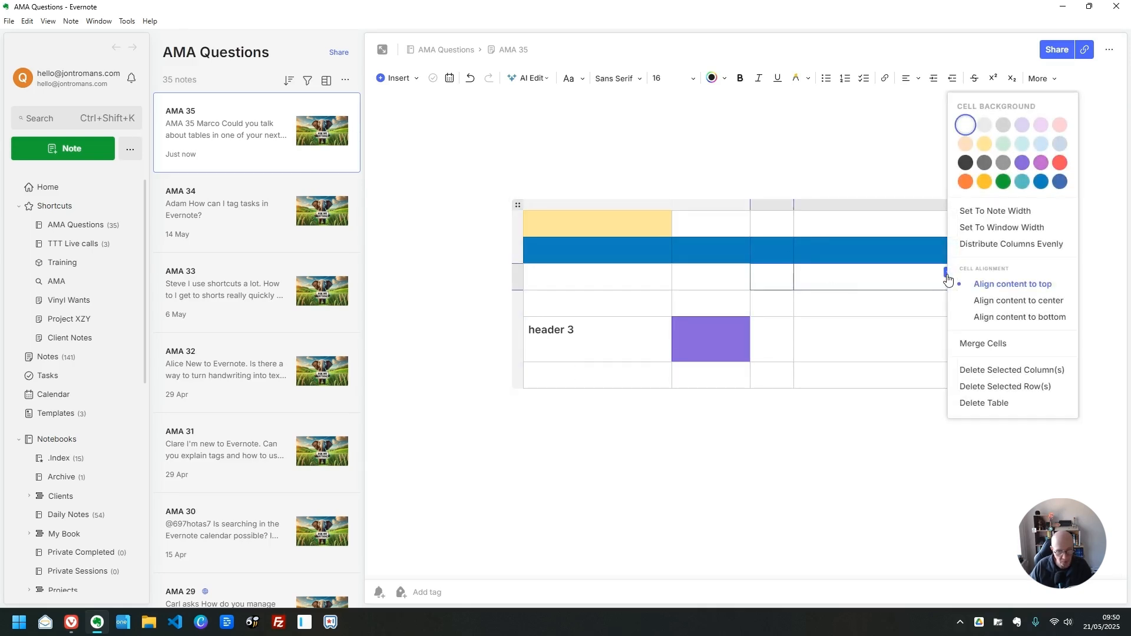
left_click(979, 344)
left_click(876, 349)
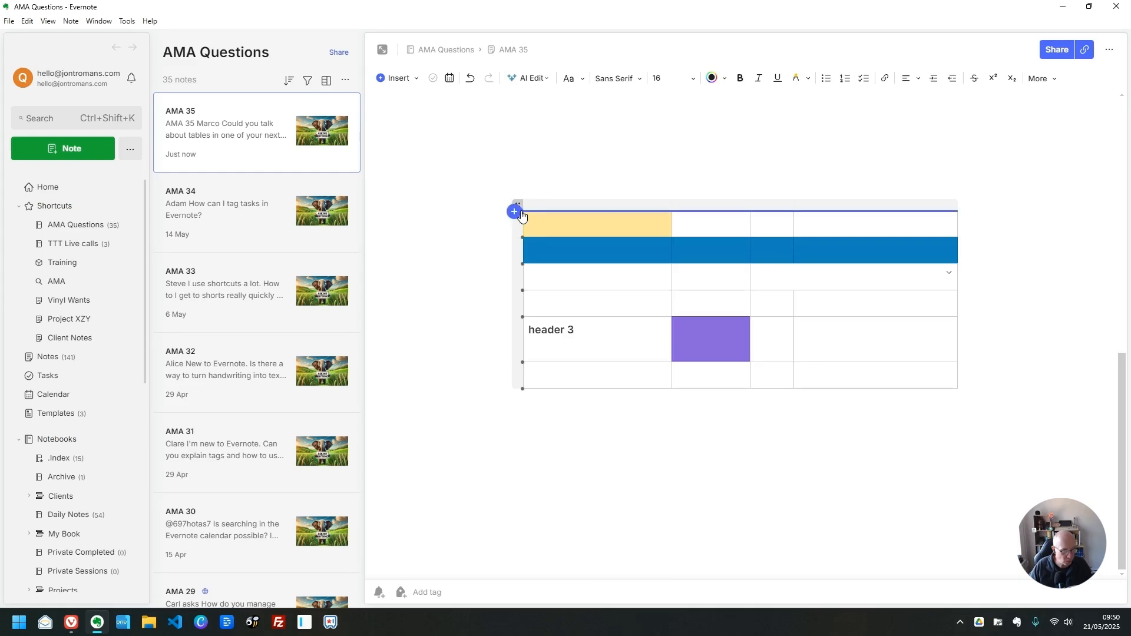
Move the whole table up, closer to the question text
left_click(524, 198)
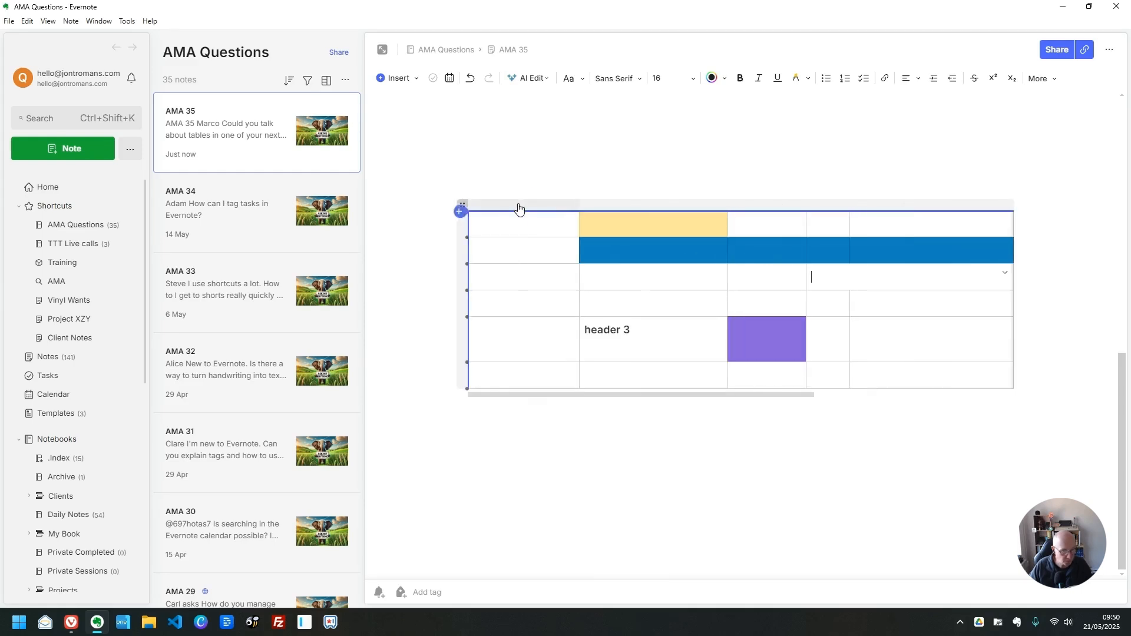
key("ctrl+z")
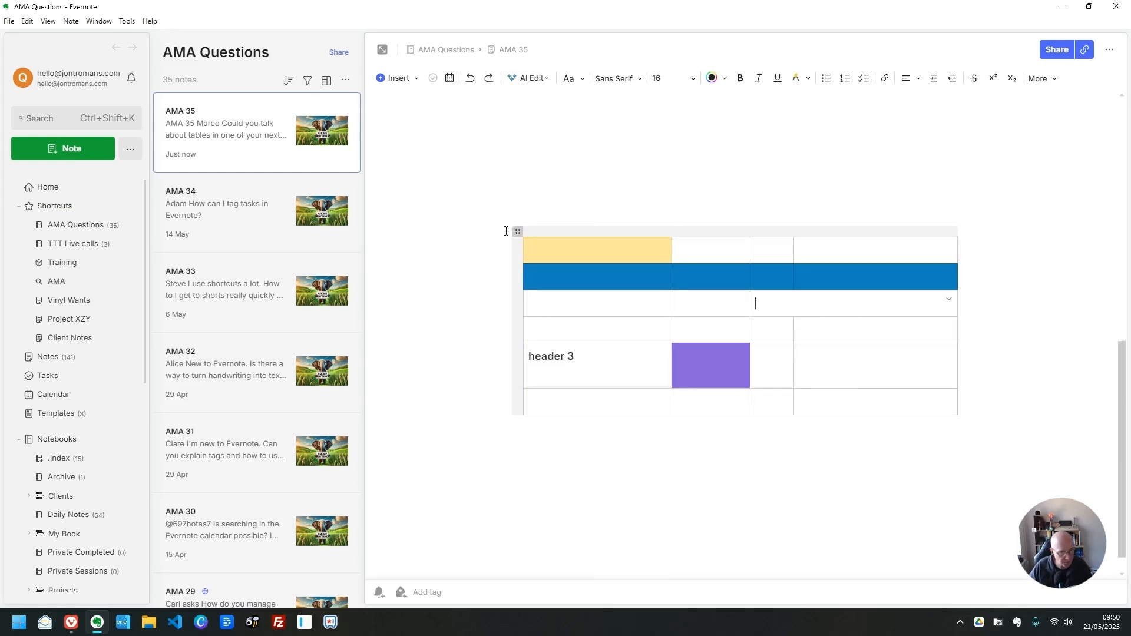
left_click_drag(514, 230, 511, 152)
scroll(669, 262, "down", 1)
scroll(627, 308, "up", 3)
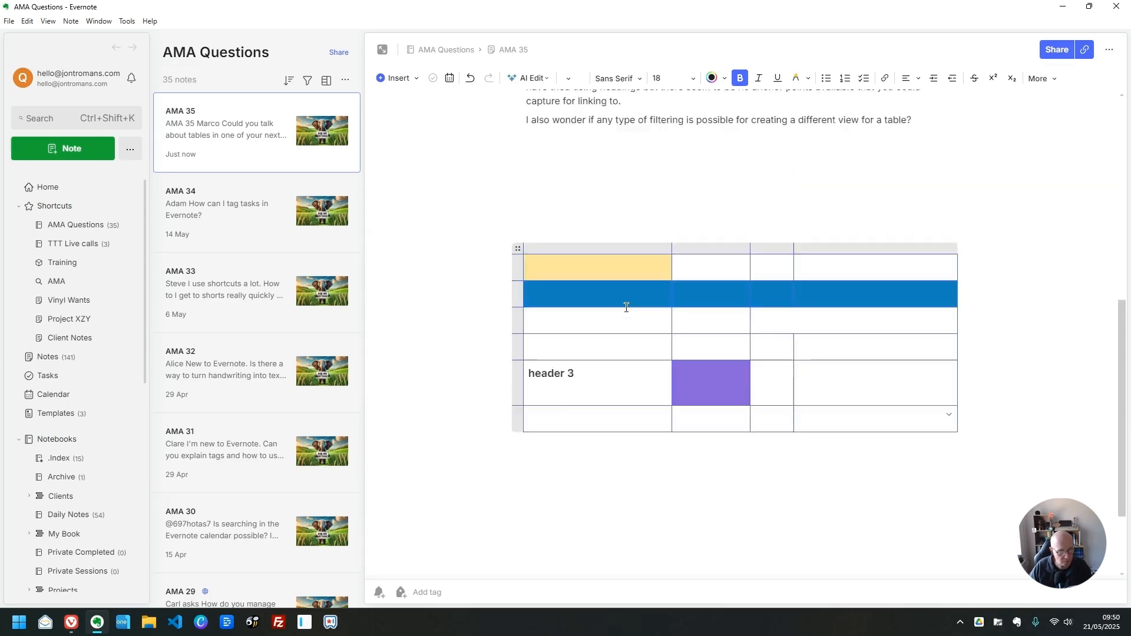
scroll(614, 313, "down", 2)
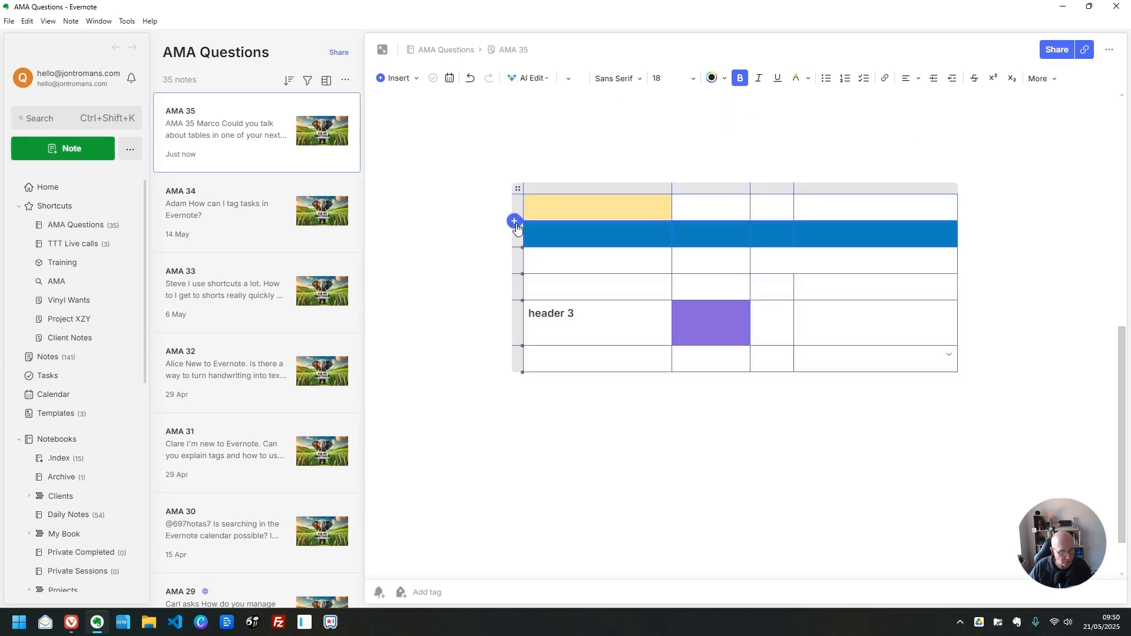
Insert an empty row above the blue row and an empty column after the table's last column
left_click(515, 223)
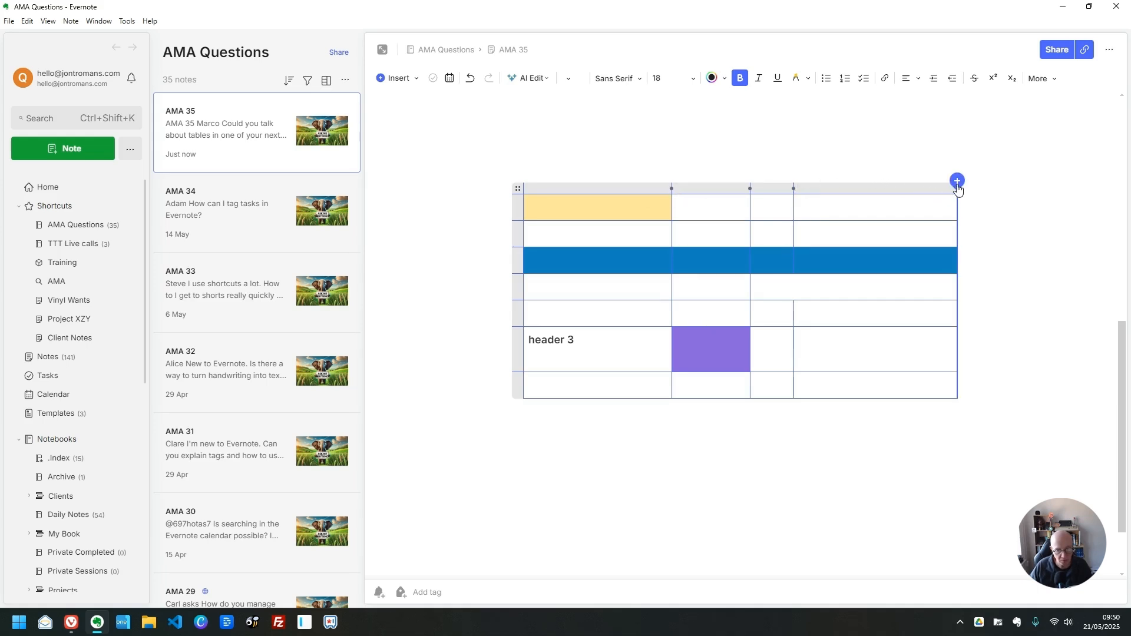
left_click(958, 181)
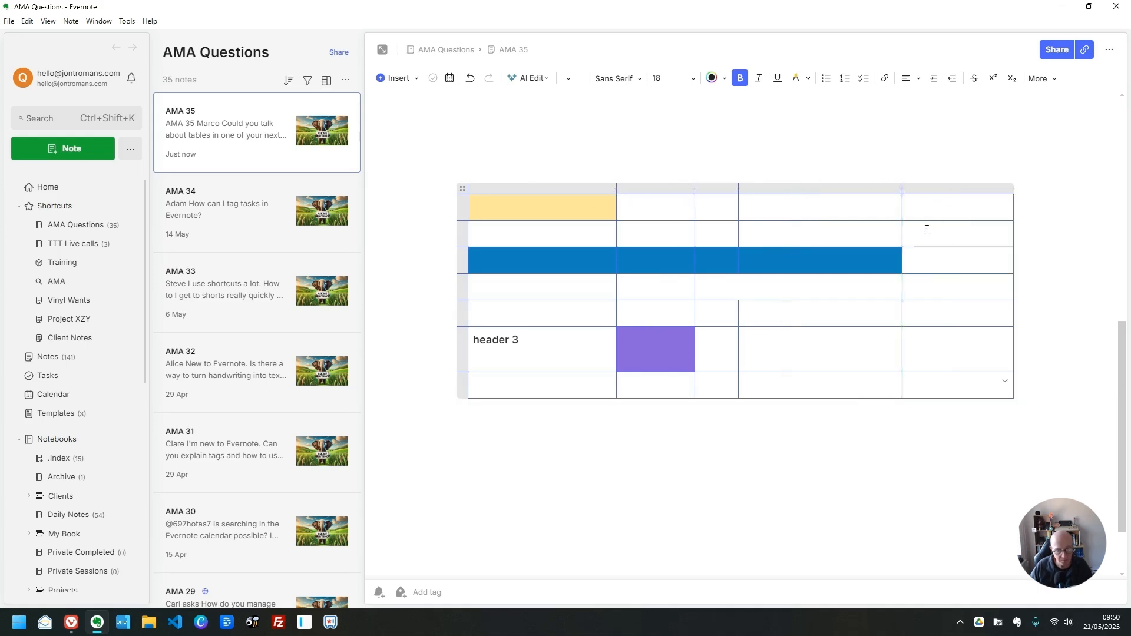
View the context commands for inserting and deleting rows and columns in the last row's fourth cell, and close them
right_click(774, 382)
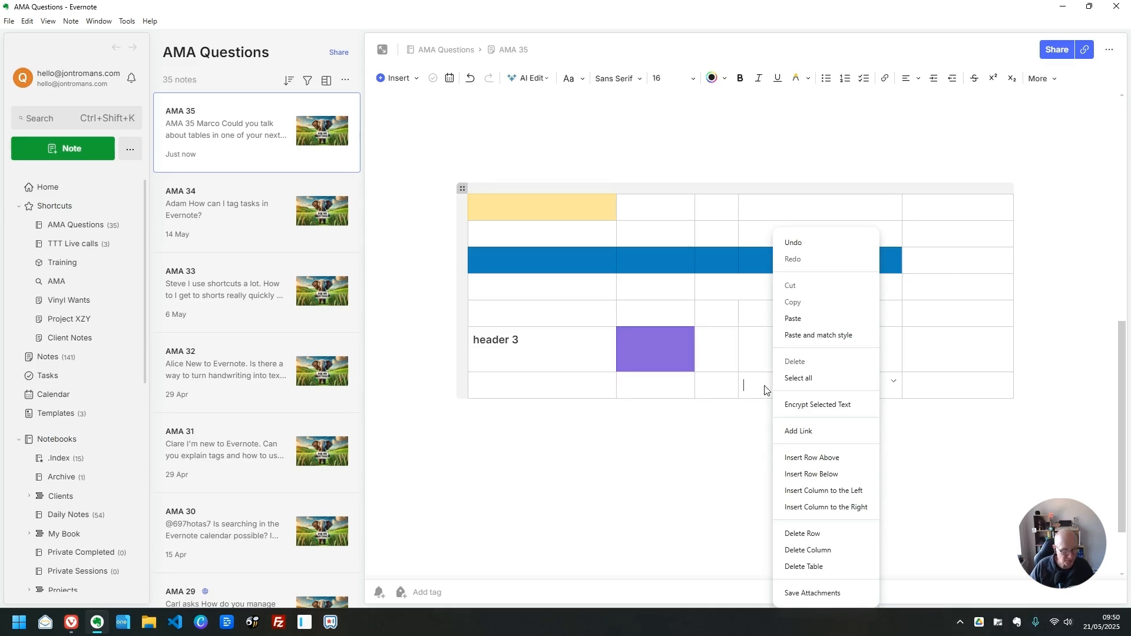
left_click(763, 390)
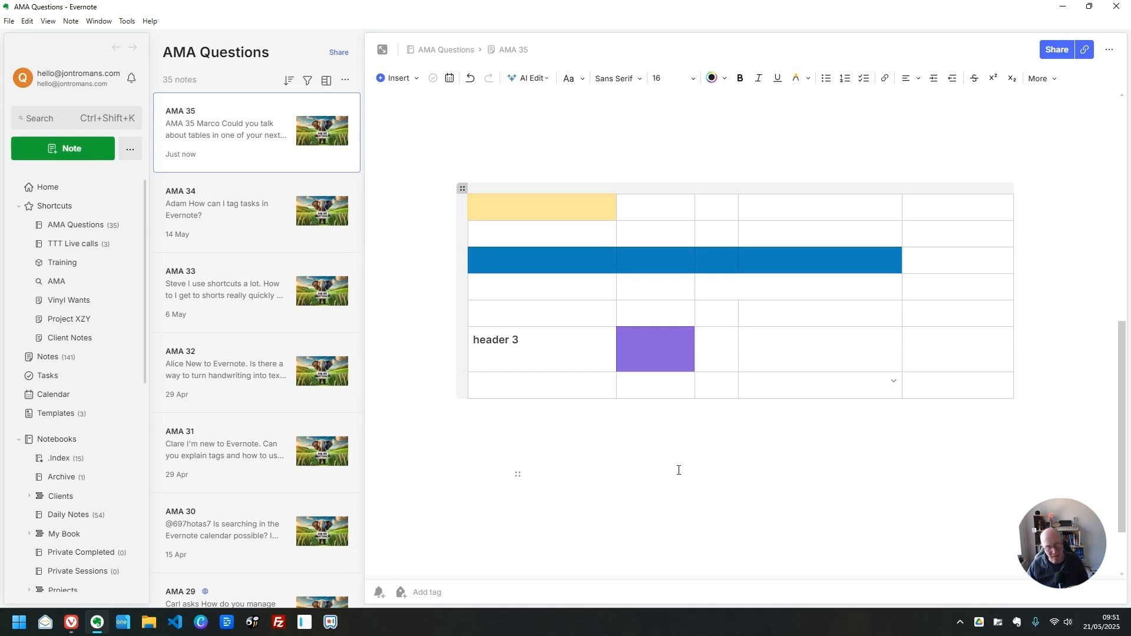
Insert a new table with two columns and two rows in the empty space below the existing table
left_click(621, 162)
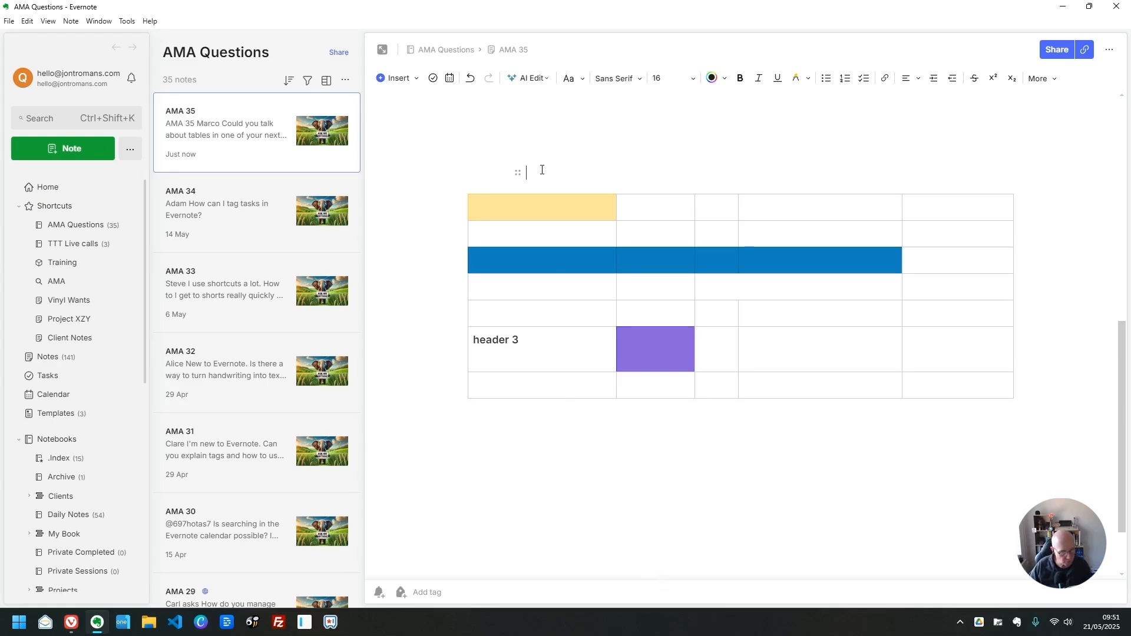
scroll(536, 336, "down", 2)
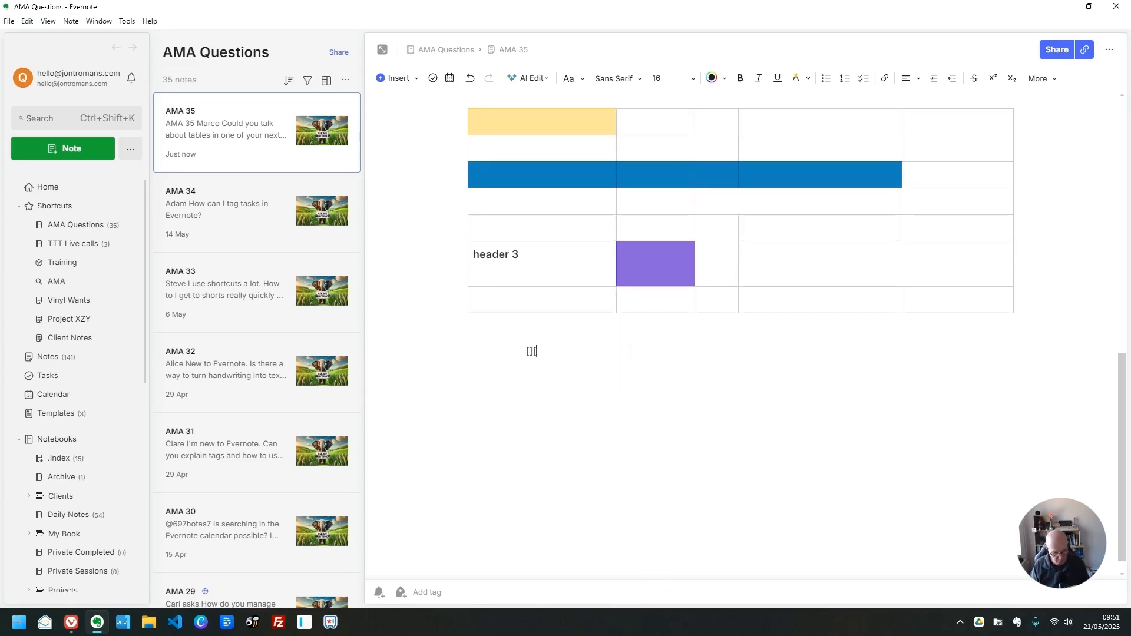
type("2")
key("Return")
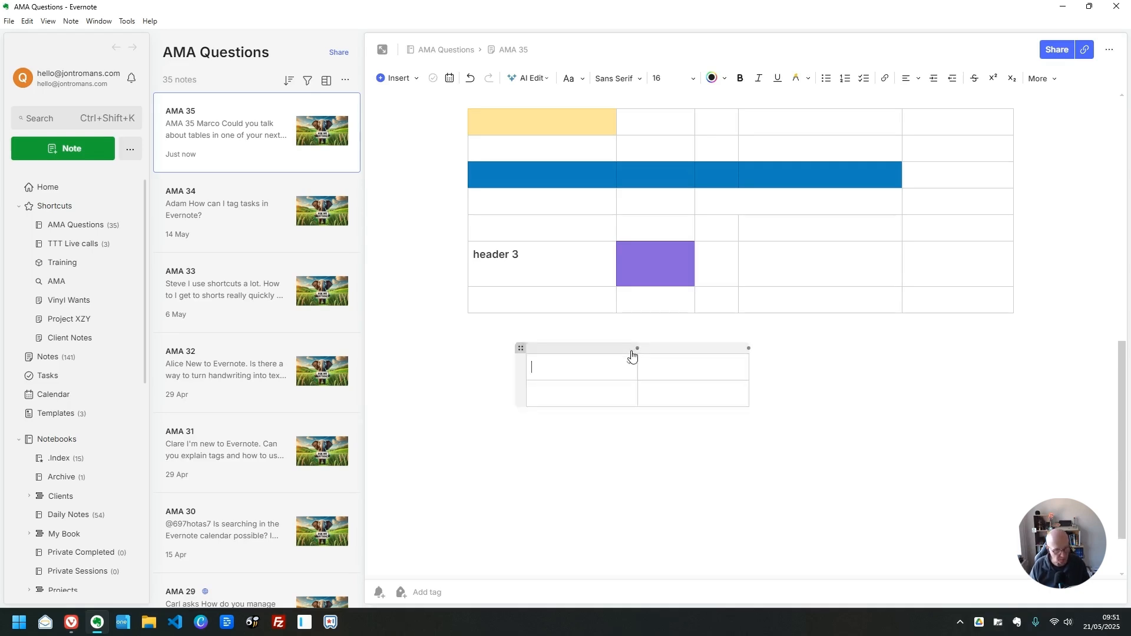
Delete the second row and the second column of the new table so that a single cell remains
left_click(521, 392)
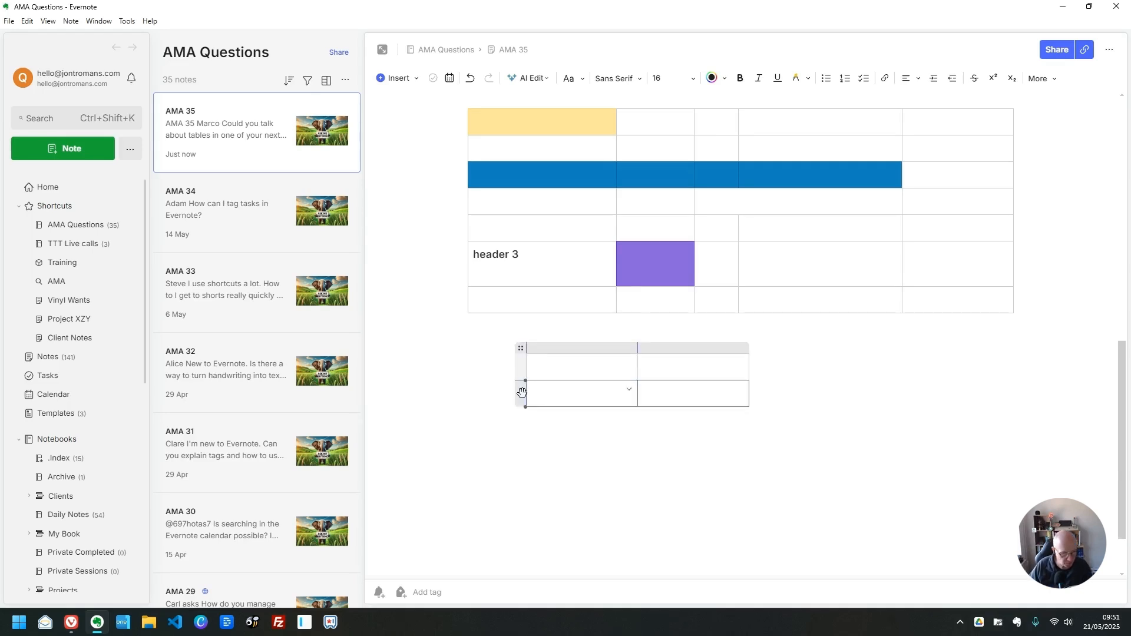
right_click(530, 399)
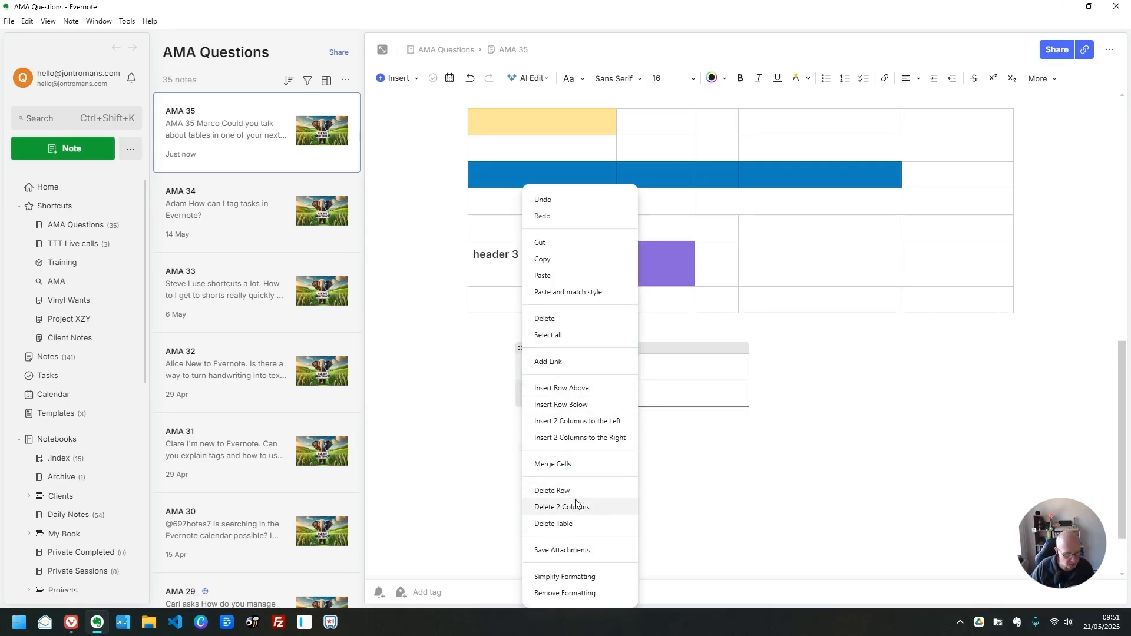
left_click(552, 491)
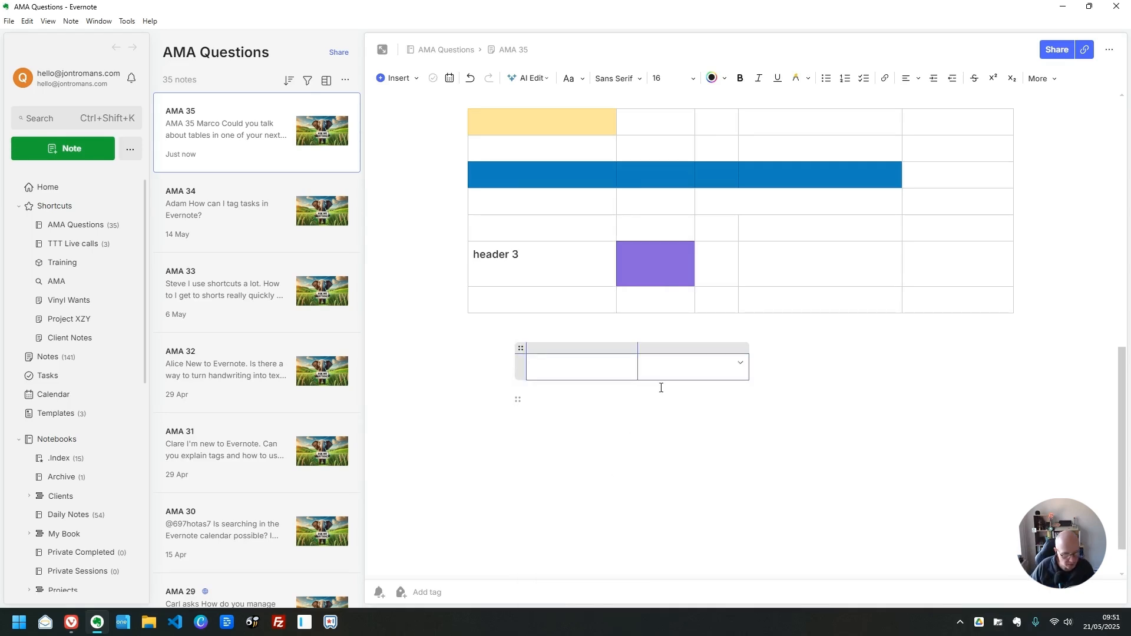
right_click(694, 353)
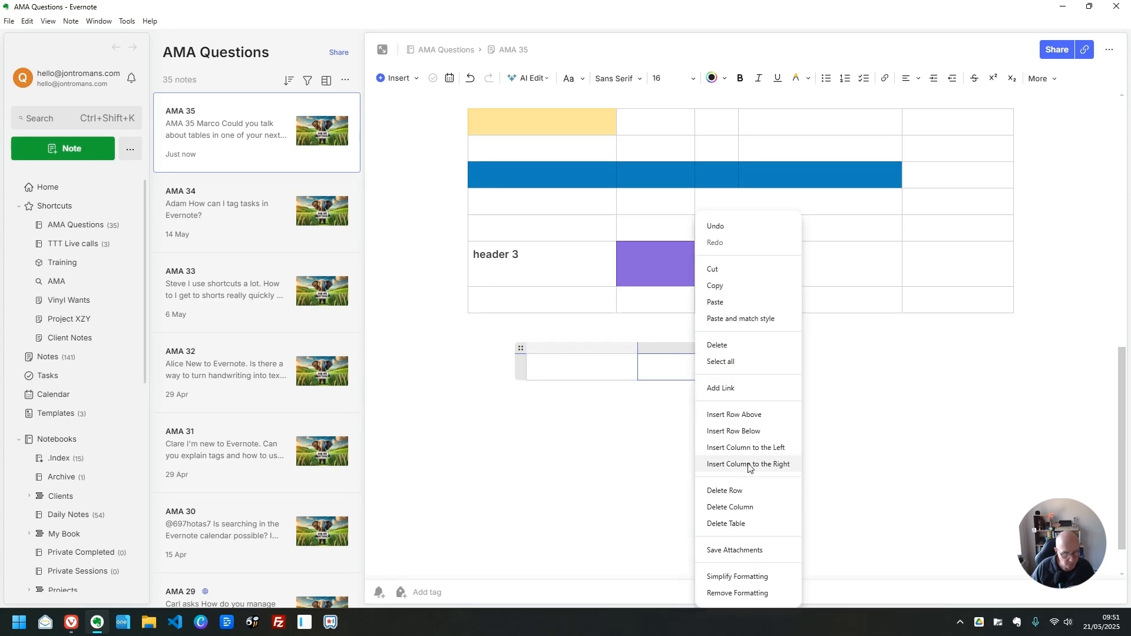
left_click(730, 507)
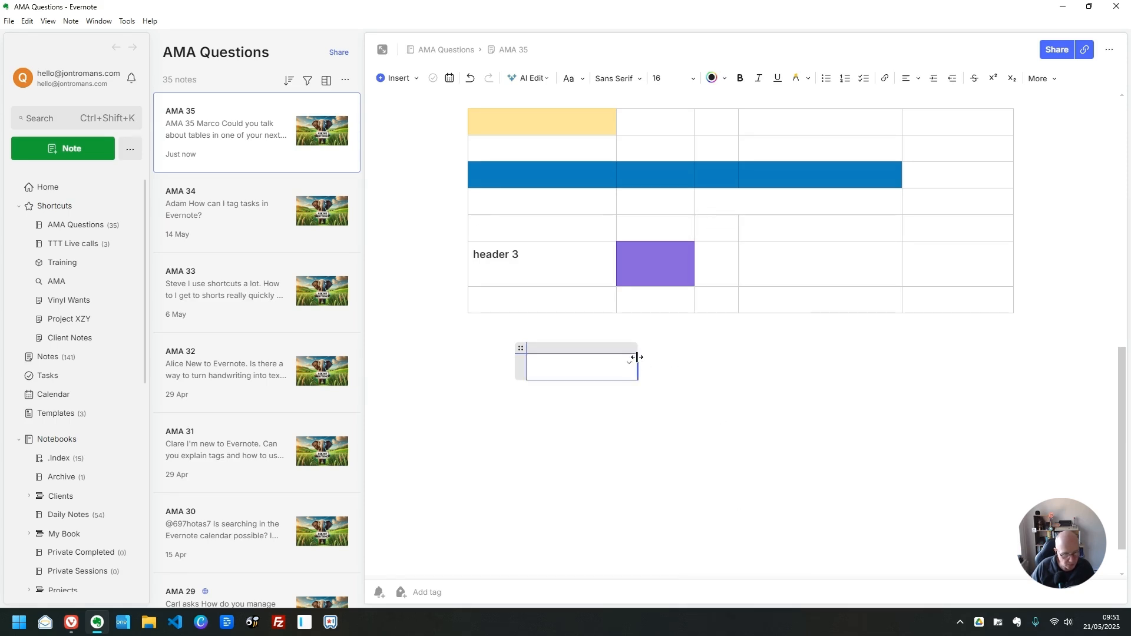
Widen the single-cell table to about three times its width and give the cell a pale yellow background
left_click_drag(642, 370, 877, 371)
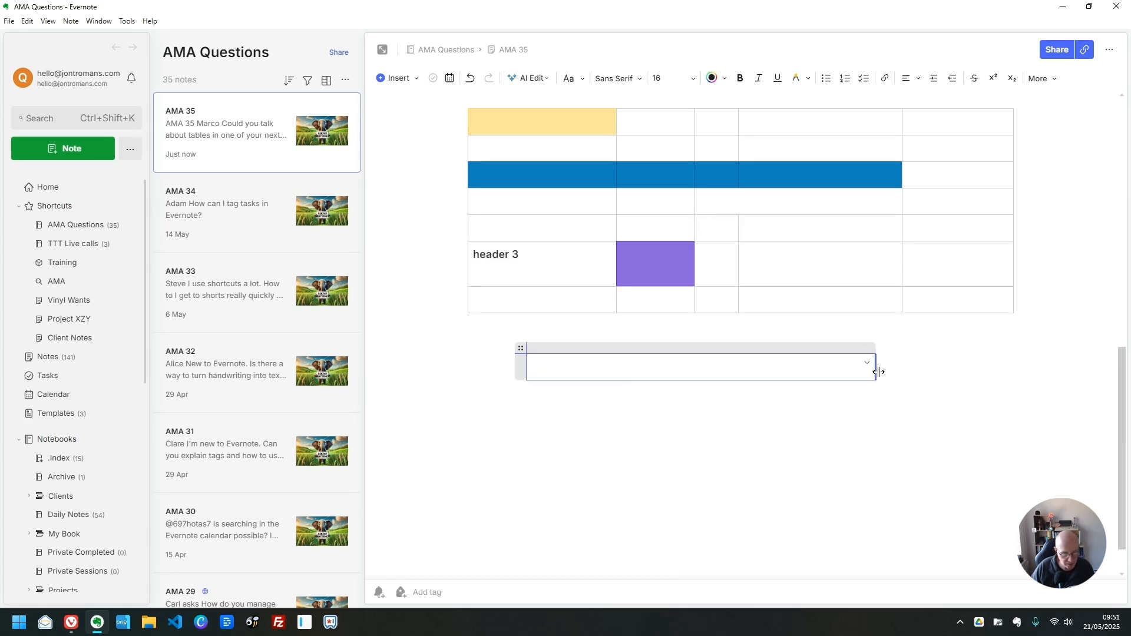
left_click(868, 363)
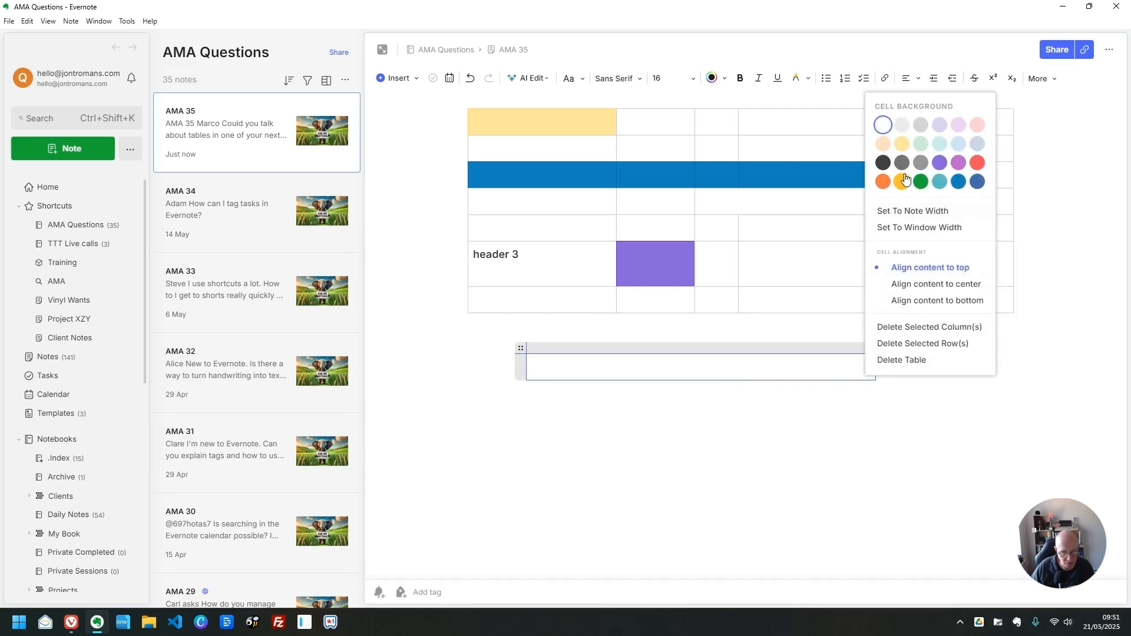
left_click(903, 143)
Enter "Section Header" in the yellow single-cell table and format the text as a level 3 heading
left_click(589, 368)
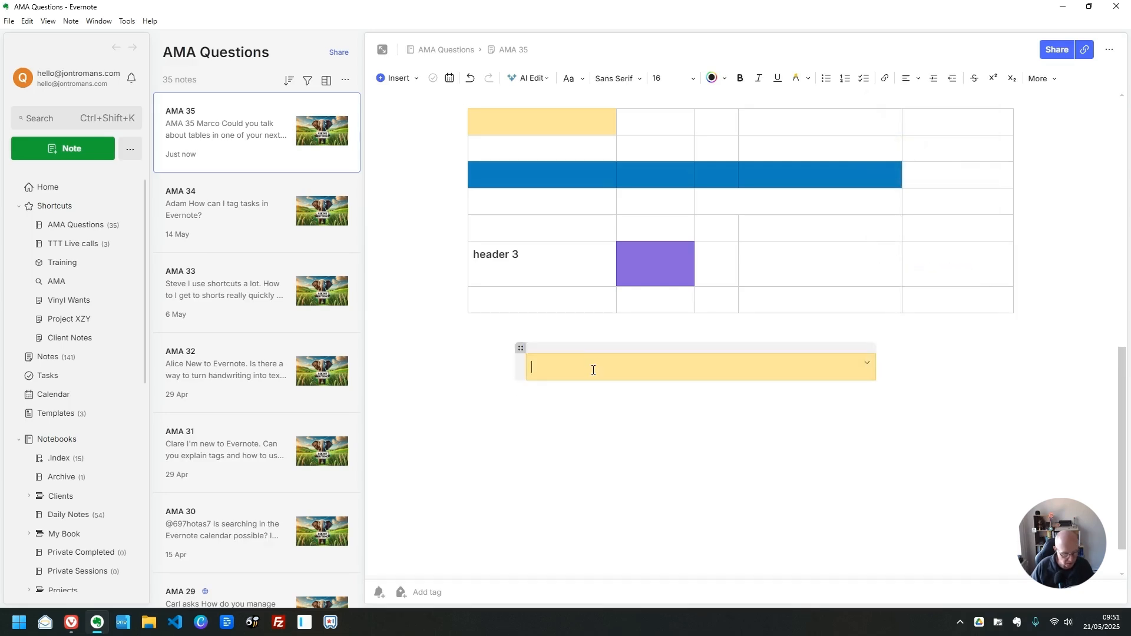
type("Secti")
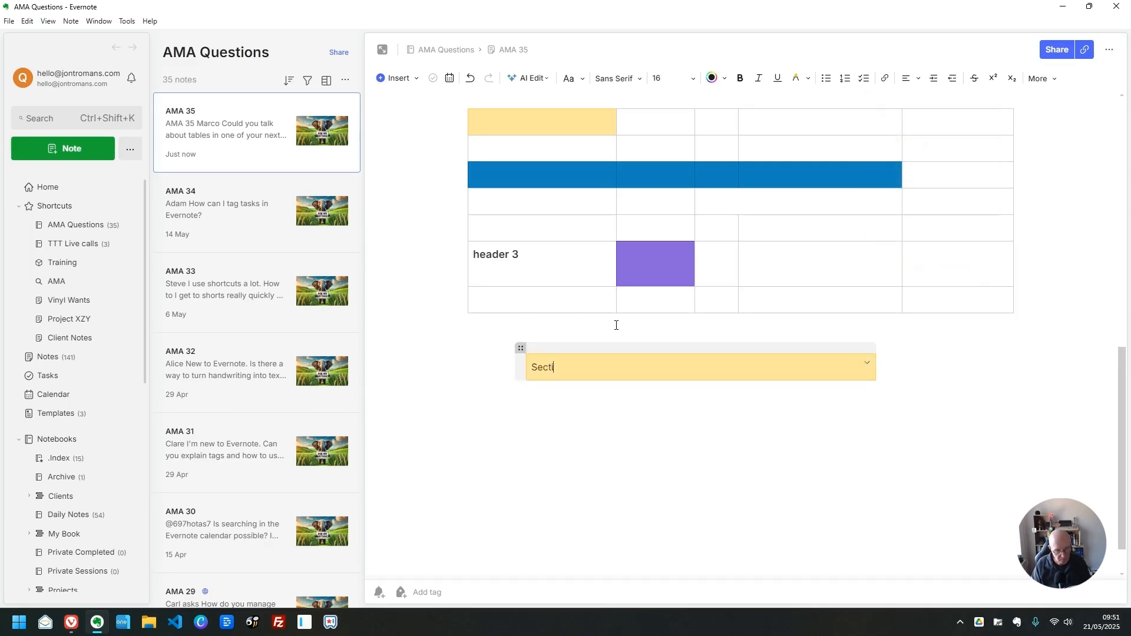
type("on Header")
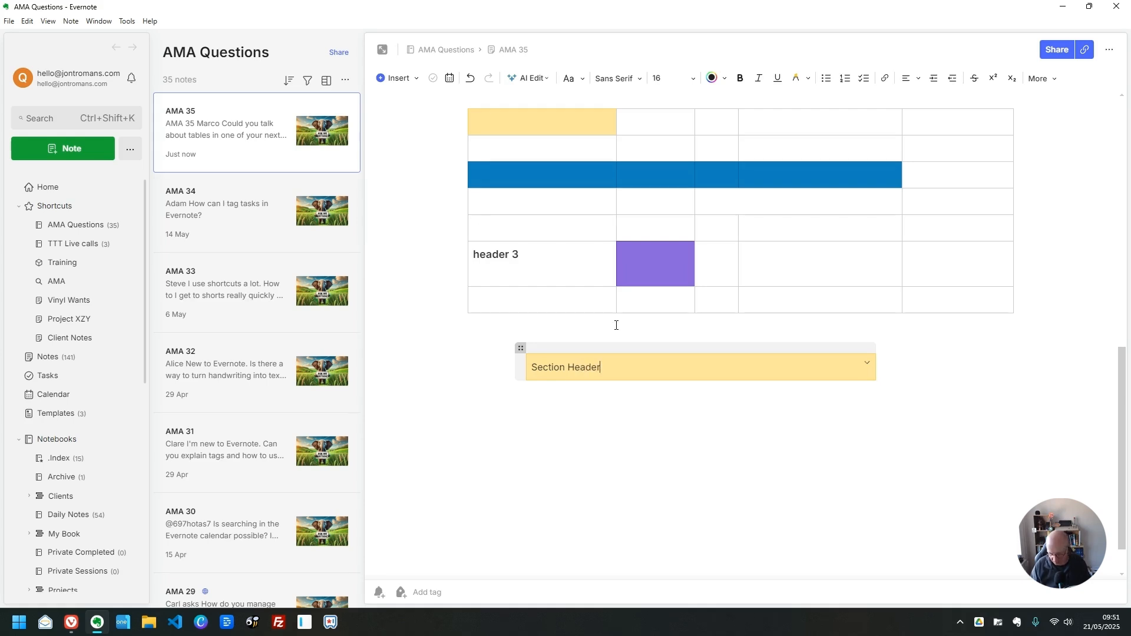
key("shift+Home")
key("Up")
key("Down")
key("ctrl+alt+3")
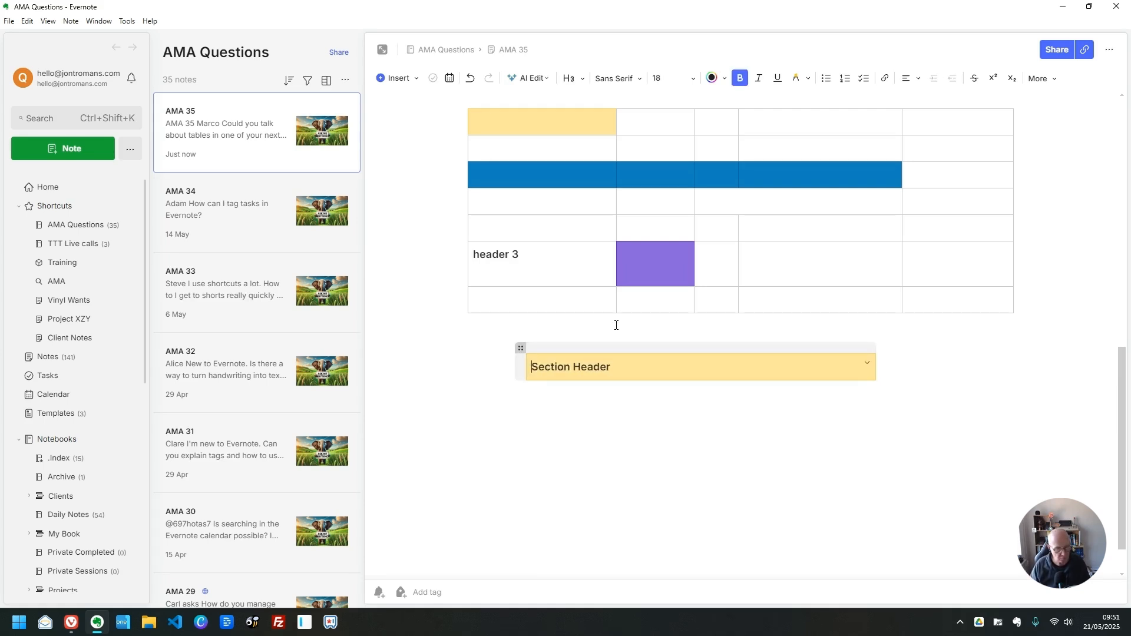
left_click(537, 473)
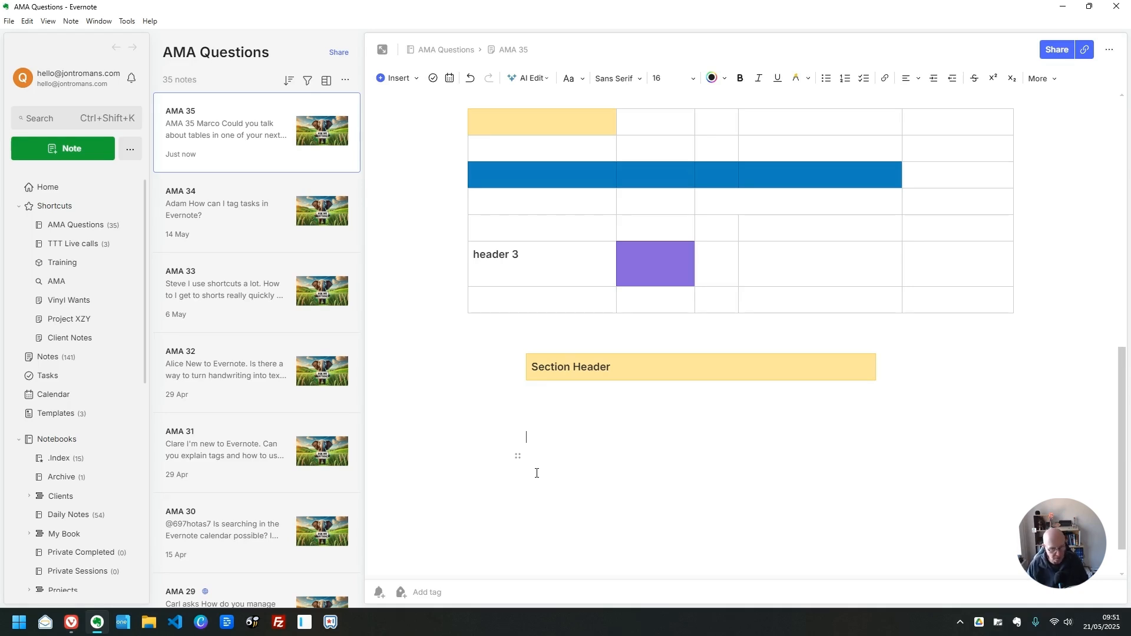
Insert a laughing-face emoji directly before the "Section Header" text in the yellow cell
left_click(531, 366)
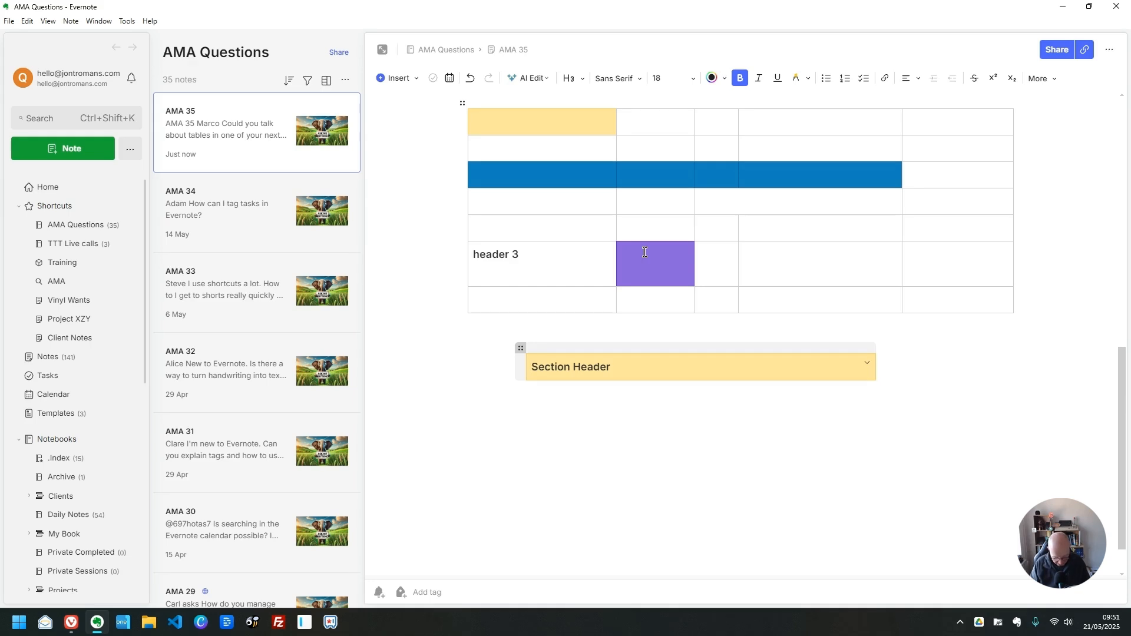
key("super+period")
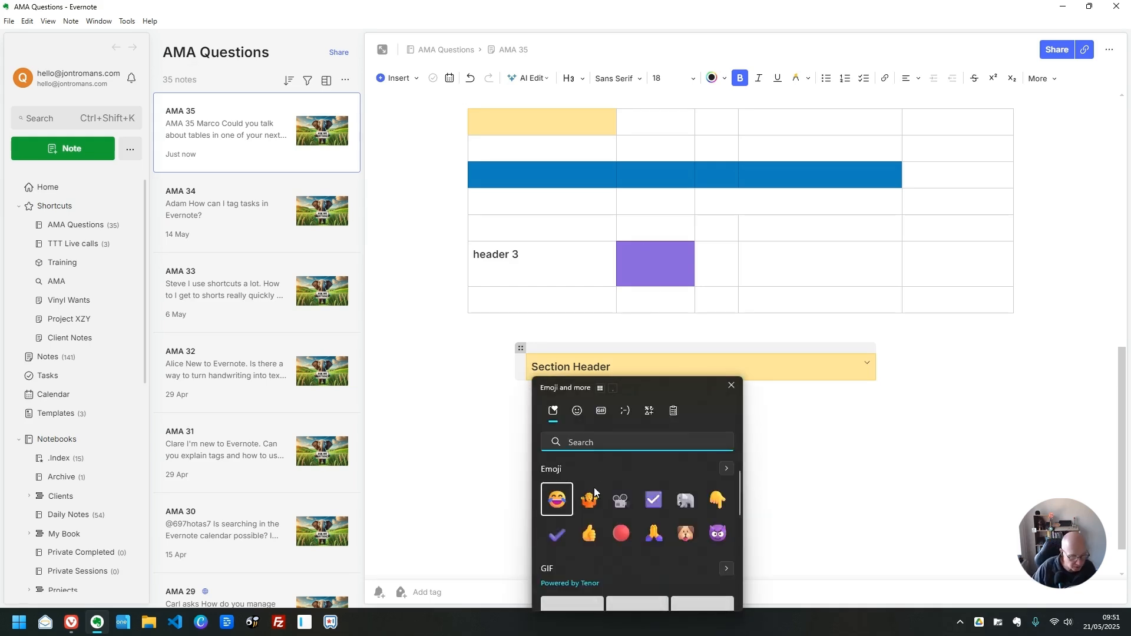
left_click(559, 502)
left_click(474, 448)
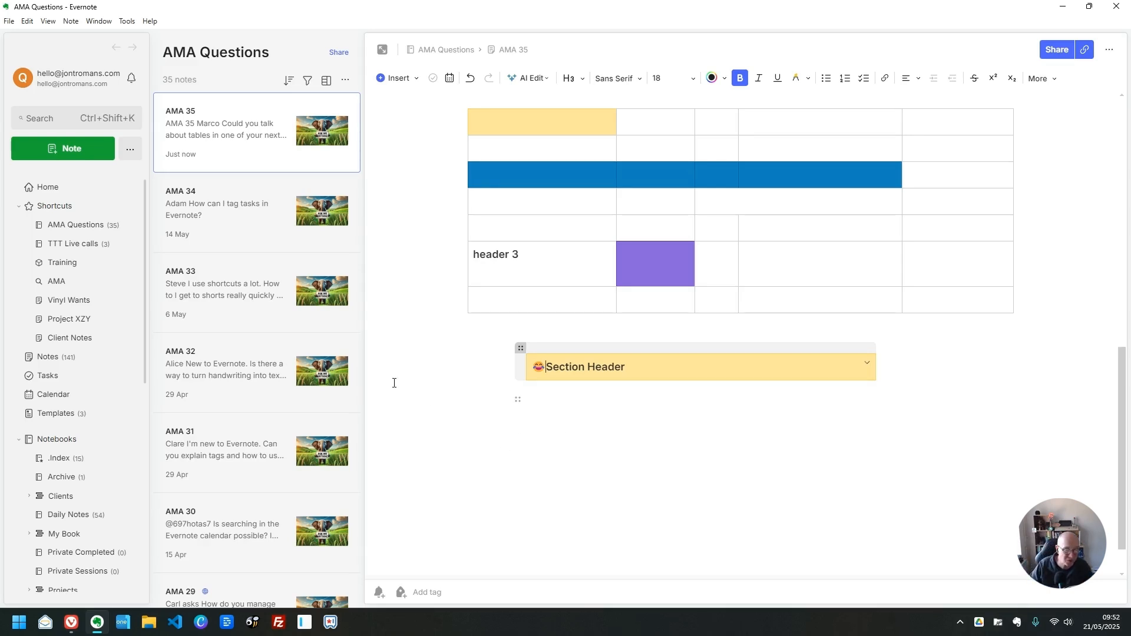
left_click(533, 331)
scroll(609, 336, "up", 2)
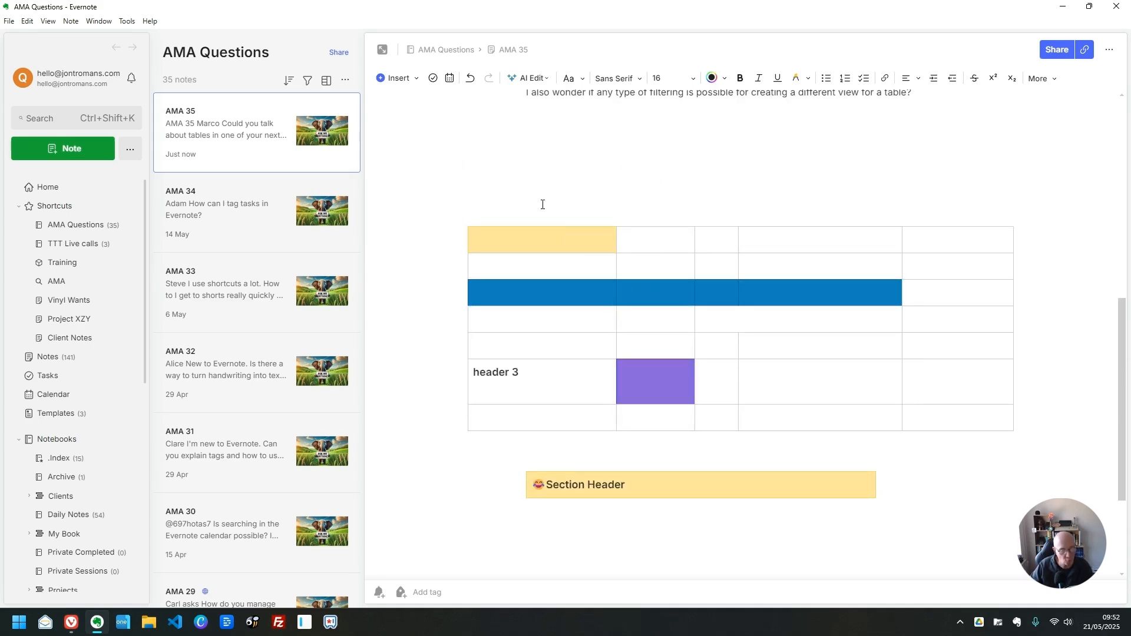
left_click(580, 193)
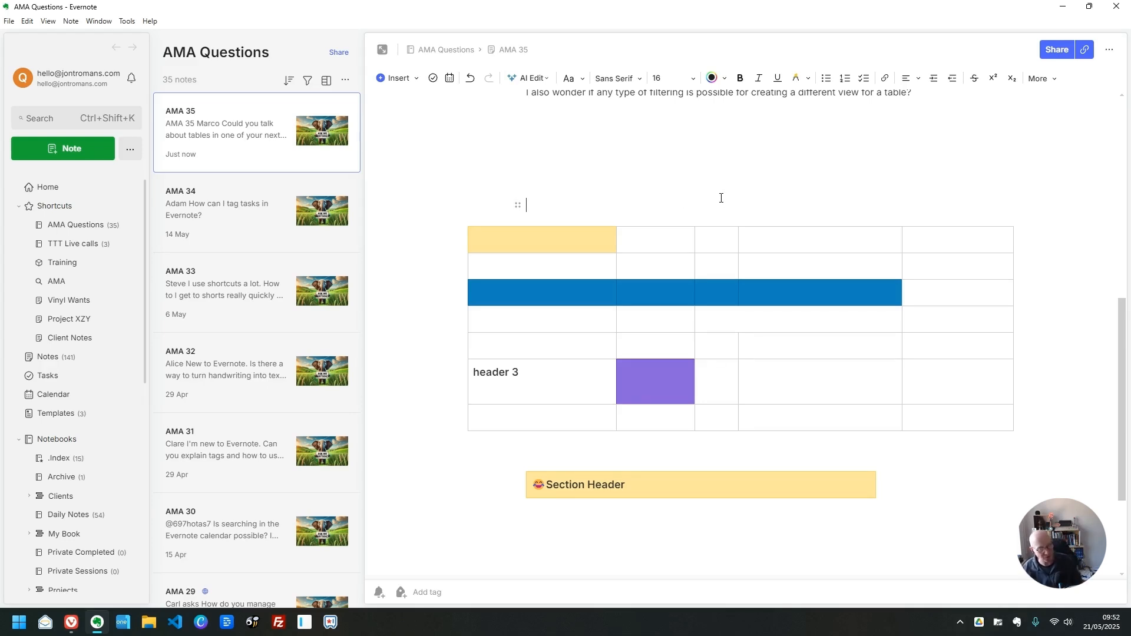
scroll(737, 159, "up", 1)
scroll(752, 168, "down", 4)
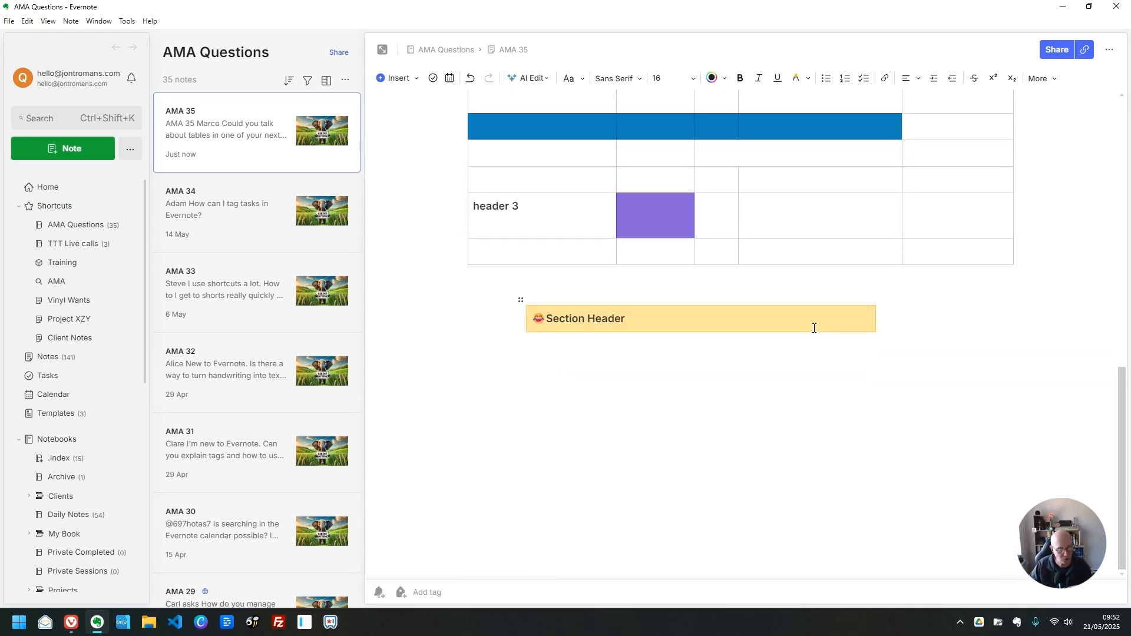
scroll(815, 329, "up", 7)
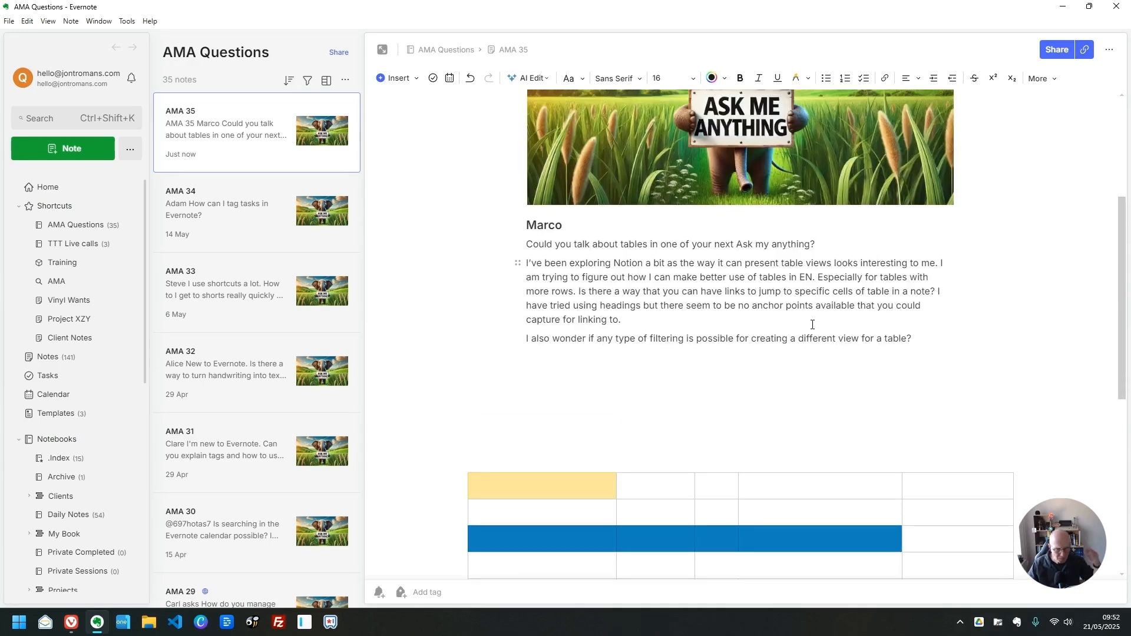